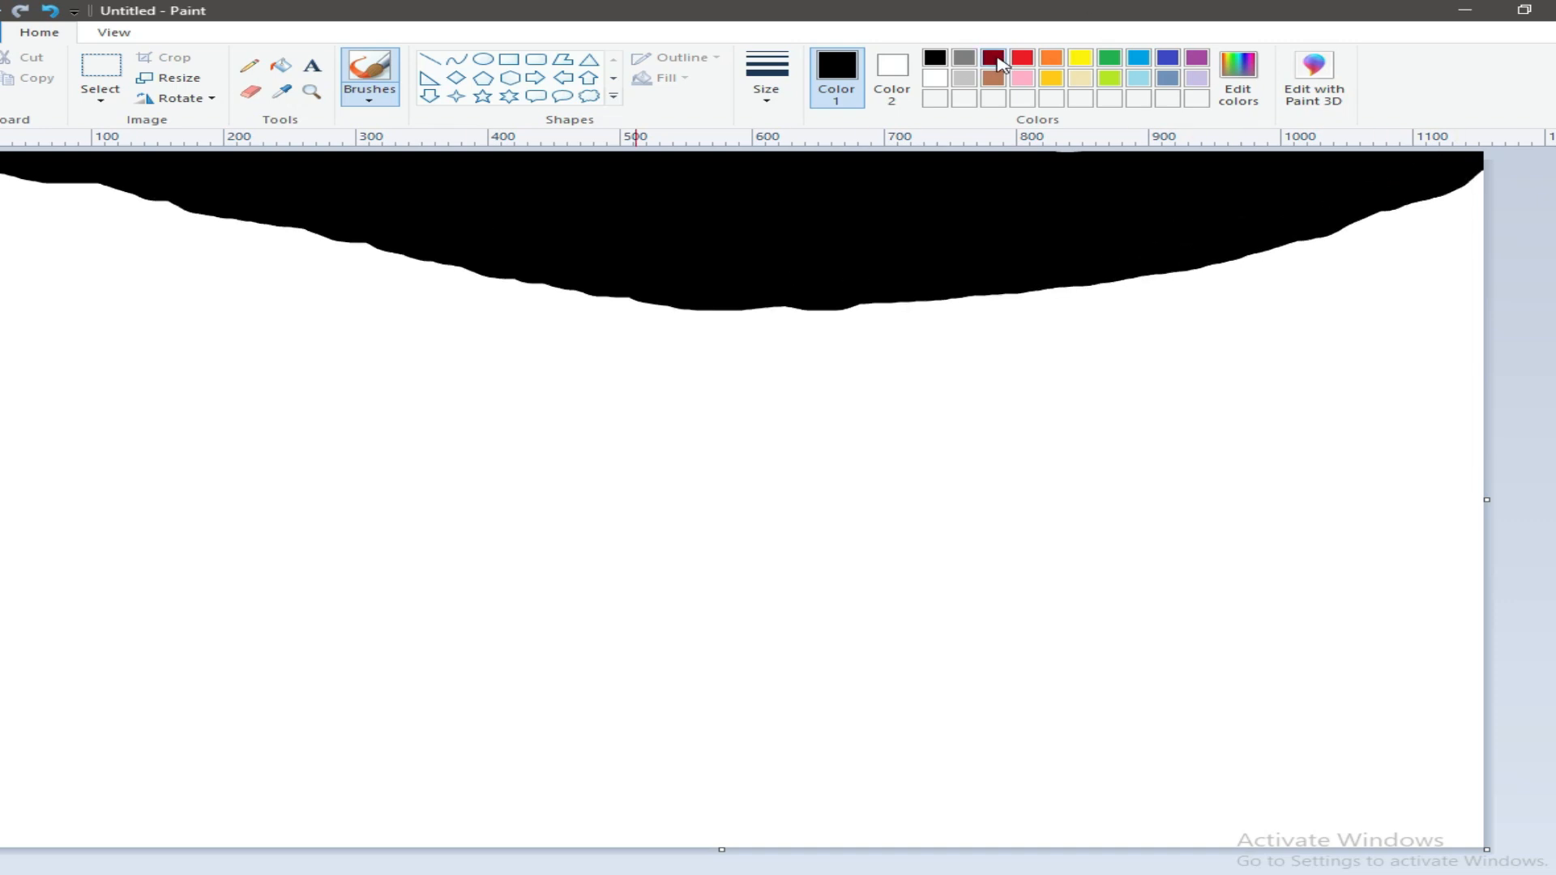
Step: Brush a dark red band under the black area and a red band beneath it, both across the full canvas
click(994, 58)
mouse_move(6, 192)
mouse_down()
mouse_move(558, 307)
mouse_move(828, 332)
mouse_move(1004, 318)
mouse_move(969, 315)
mouse_move(1459, 225)
mouse_move(1109, 320)
mouse_move(505, 331)
mouse_move(66, 232)
mouse_move(134, 261)
mouse_move(646, 351)
mouse_move(1181, 332)
mouse_move(880, 334)
mouse_move(125, 274)
mouse_move(779, 389)
mouse_move(1227, 327)
mouse_move(1487, 261)
mouse_up()
click(1023, 58)
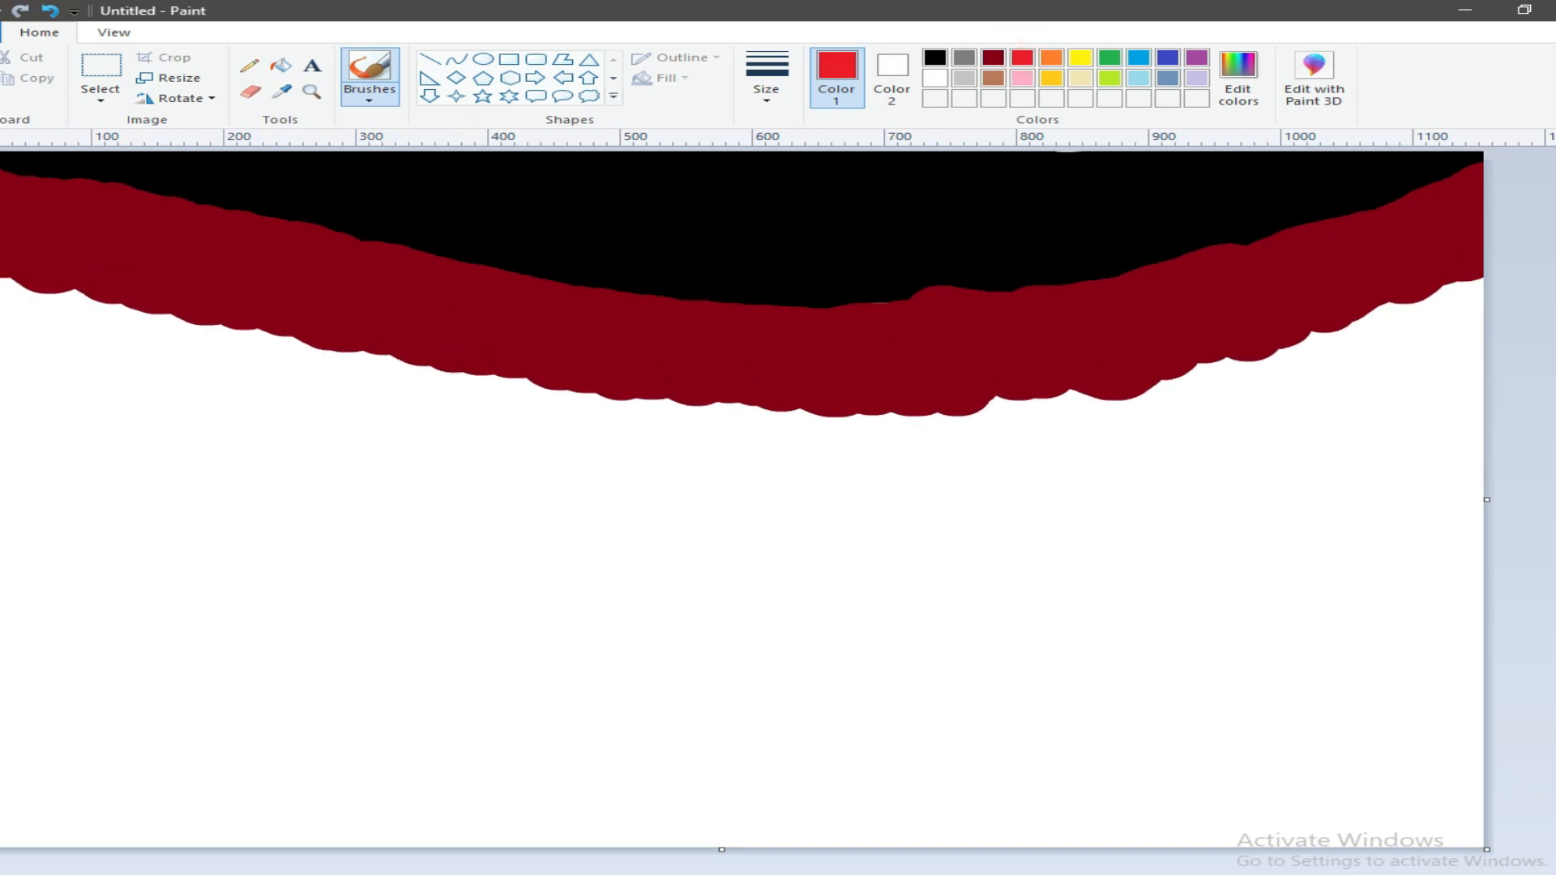
mouse_move(6, 299)
mouse_down()
mouse_move(552, 397)
mouse_move(863, 433)
mouse_move(1380, 376)
mouse_move(798, 470)
mouse_move(24, 389)
mouse_move(340, 446)
mouse_move(815, 489)
mouse_move(1200, 474)
mouse_move(1459, 365)
mouse_move(956, 467)
mouse_up()
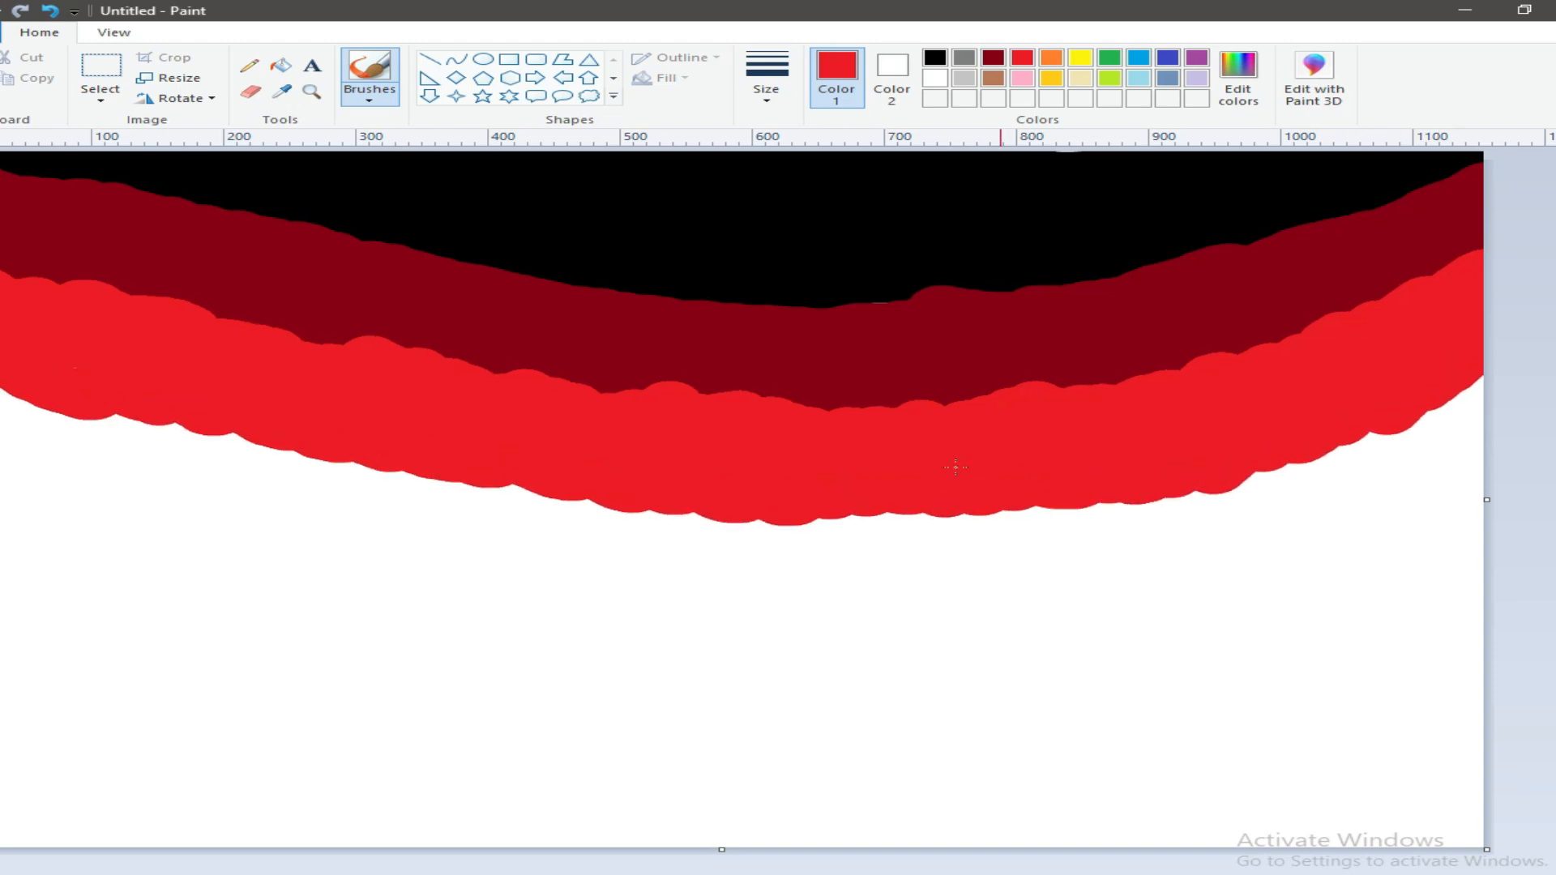
Step: Mix a crimson colour (red 249, green 0, blue 81) and brush a band of it along the lower edge of the red one
double_click(1028, 86)
click(1052, 424)
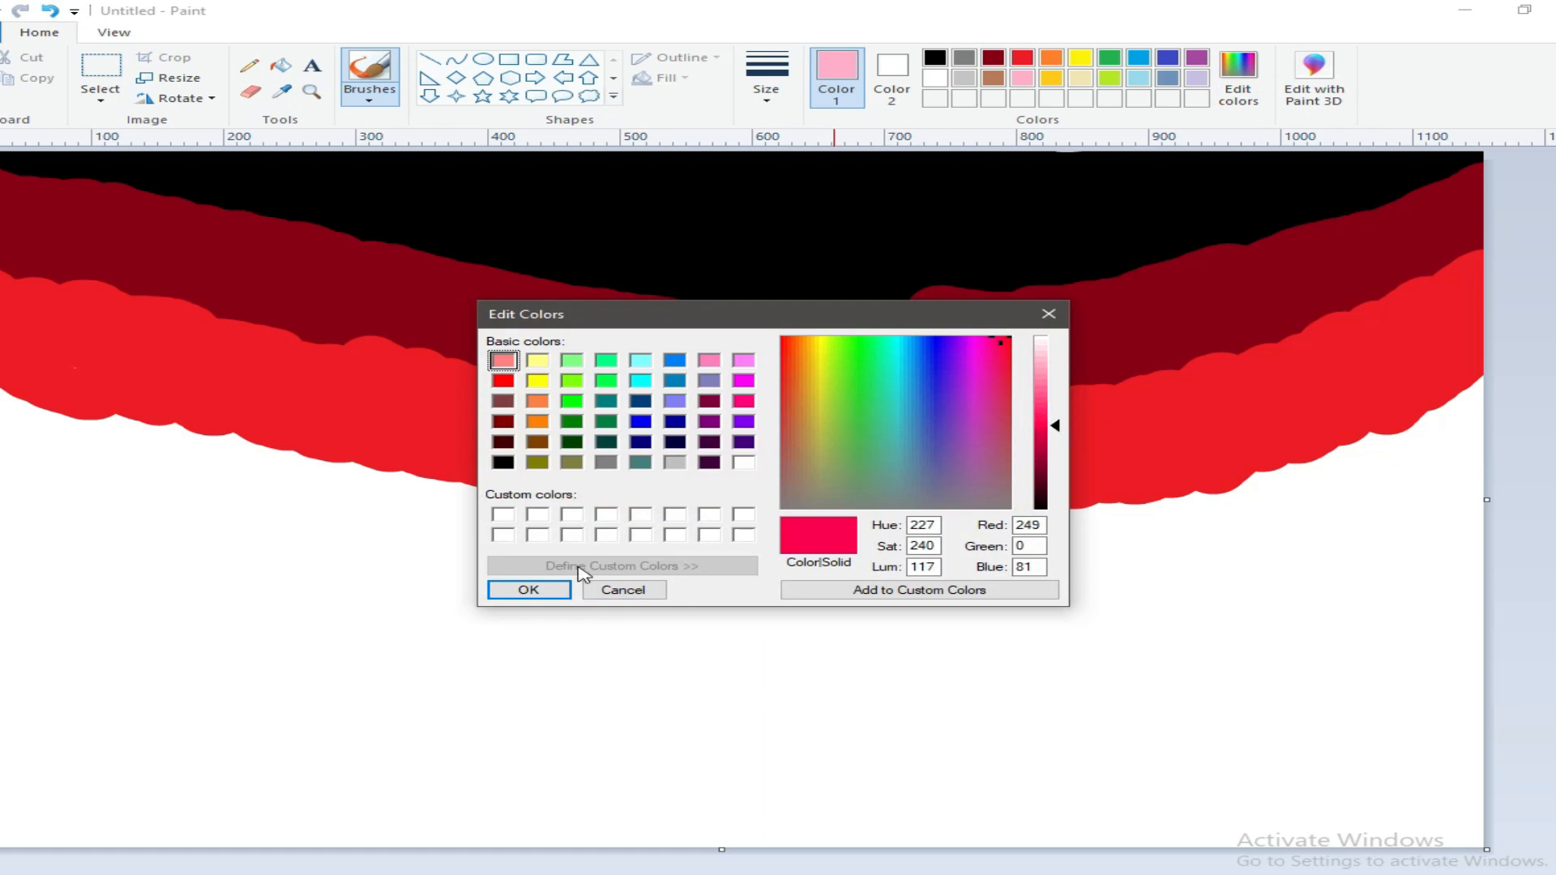
click(551, 589)
mouse_move(8, 409)
mouse_down()
mouse_move(598, 525)
mouse_move(1174, 513)
mouse_move(1293, 478)
mouse_move(601, 559)
mouse_move(12, 454)
mouse_move(568, 561)
mouse_move(1451, 462)
mouse_up()
Step: Lighten the crimson to a medium pink and brush a band of it below the crimson one
click(1238, 77)
drag(1046, 415, 1045, 390)
click(535, 589)
mouse_move(58, 505)
mouse_down()
mouse_move(48, 514)
mouse_move(406, 604)
mouse_move(1335, 587)
mouse_move(495, 580)
mouse_move(1006, 658)
mouse_move(1314, 623)
mouse_move(1265, 681)
mouse_move(649, 705)
mouse_move(430, 673)
mouse_move(4, 567)
mouse_move(640, 722)
mouse_move(1134, 701)
mouse_up()
Step: Mix a lighter pink (red 255, green 168, blue 197) and brush a band of it below the medium pink one
click(1237, 77)
click(1053, 371)
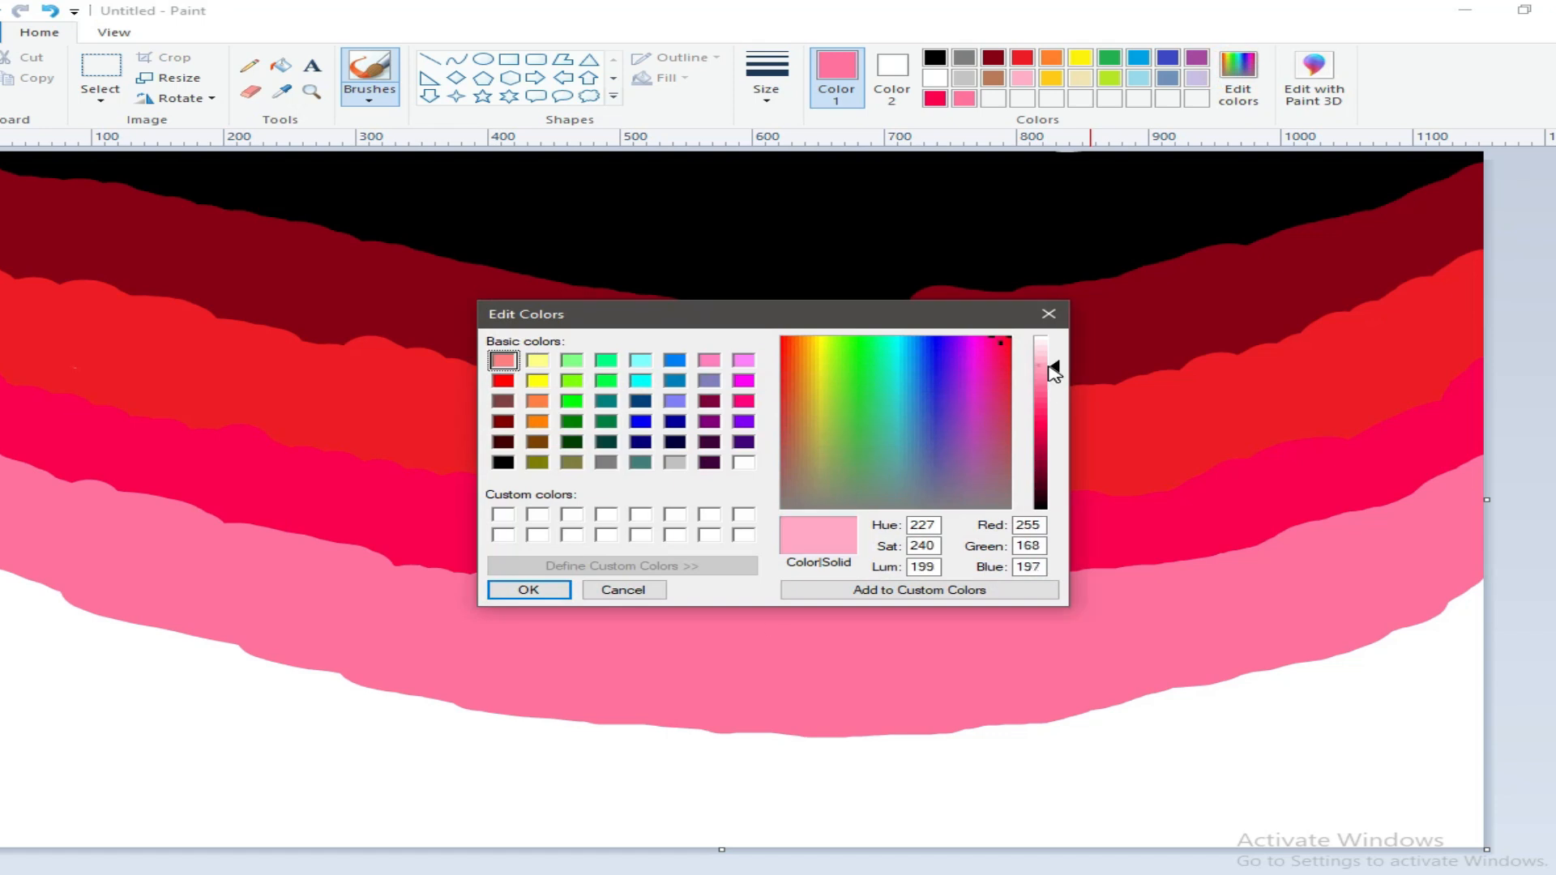
click(529, 589)
mouse_move(4, 591)
mouse_down()
mouse_move(406, 727)
mouse_move(530, 744)
mouse_move(988, 751)
mouse_move(1235, 701)
mouse_move(1456, 625)
mouse_move(1375, 713)
mouse_move(1381, 688)
mouse_move(1137, 780)
mouse_move(684, 801)
mouse_move(375, 768)
mouse_move(284, 718)
mouse_move(4, 640)
mouse_up()
Step: Mix a very pale pink and brush over the remaining white area along the bottom of the canvas
click(1237, 77)
click(1044, 343)
click(528, 589)
mouse_move(16, 714)
mouse_down()
mouse_move(154, 798)
mouse_move(232, 820)
mouse_move(559, 839)
mouse_move(1459, 838)
mouse_move(1254, 795)
mouse_move(1427, 823)
mouse_move(1153, 825)
mouse_up()
Step: Resize the picture to 6 pixels high without maintaining the aspect ratio, keeping the horizontal size at 1154 pixels
click(168, 77)
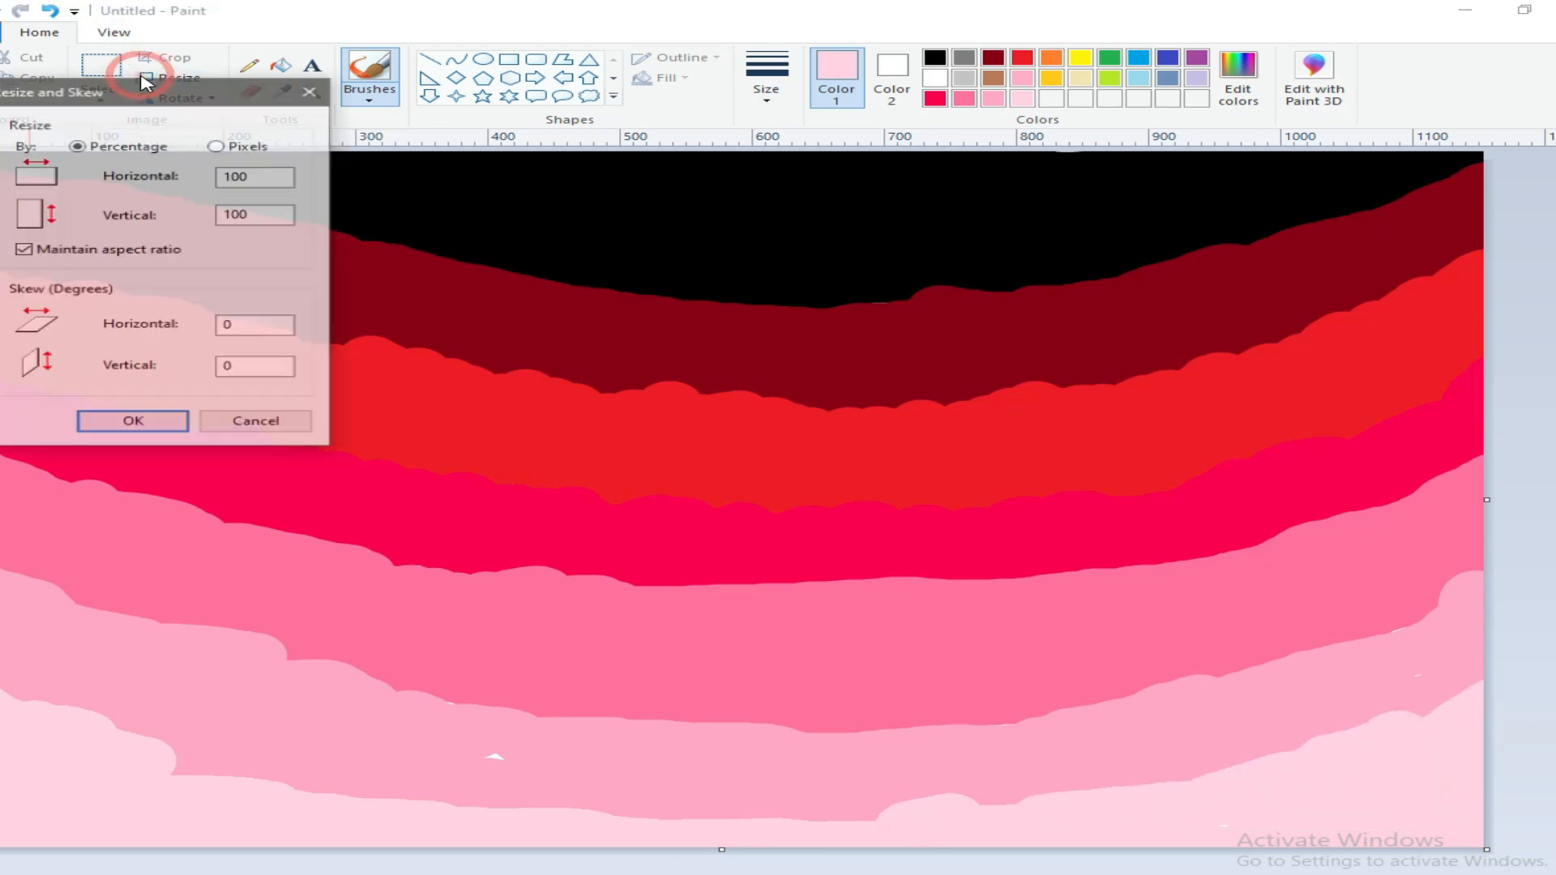
click(49, 250)
double_click(220, 215)
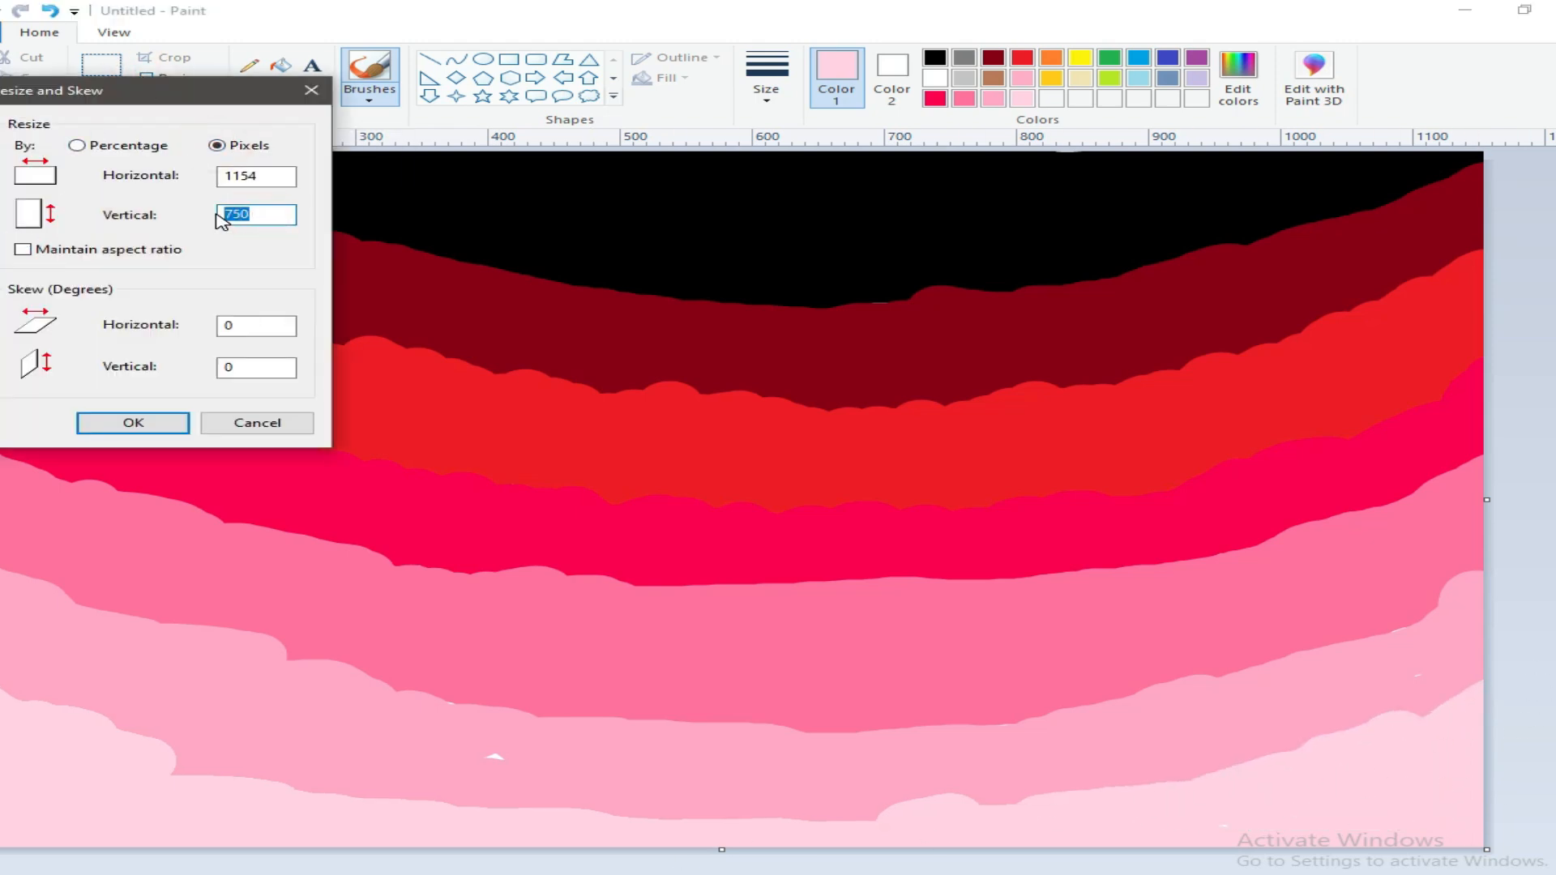
text(1)
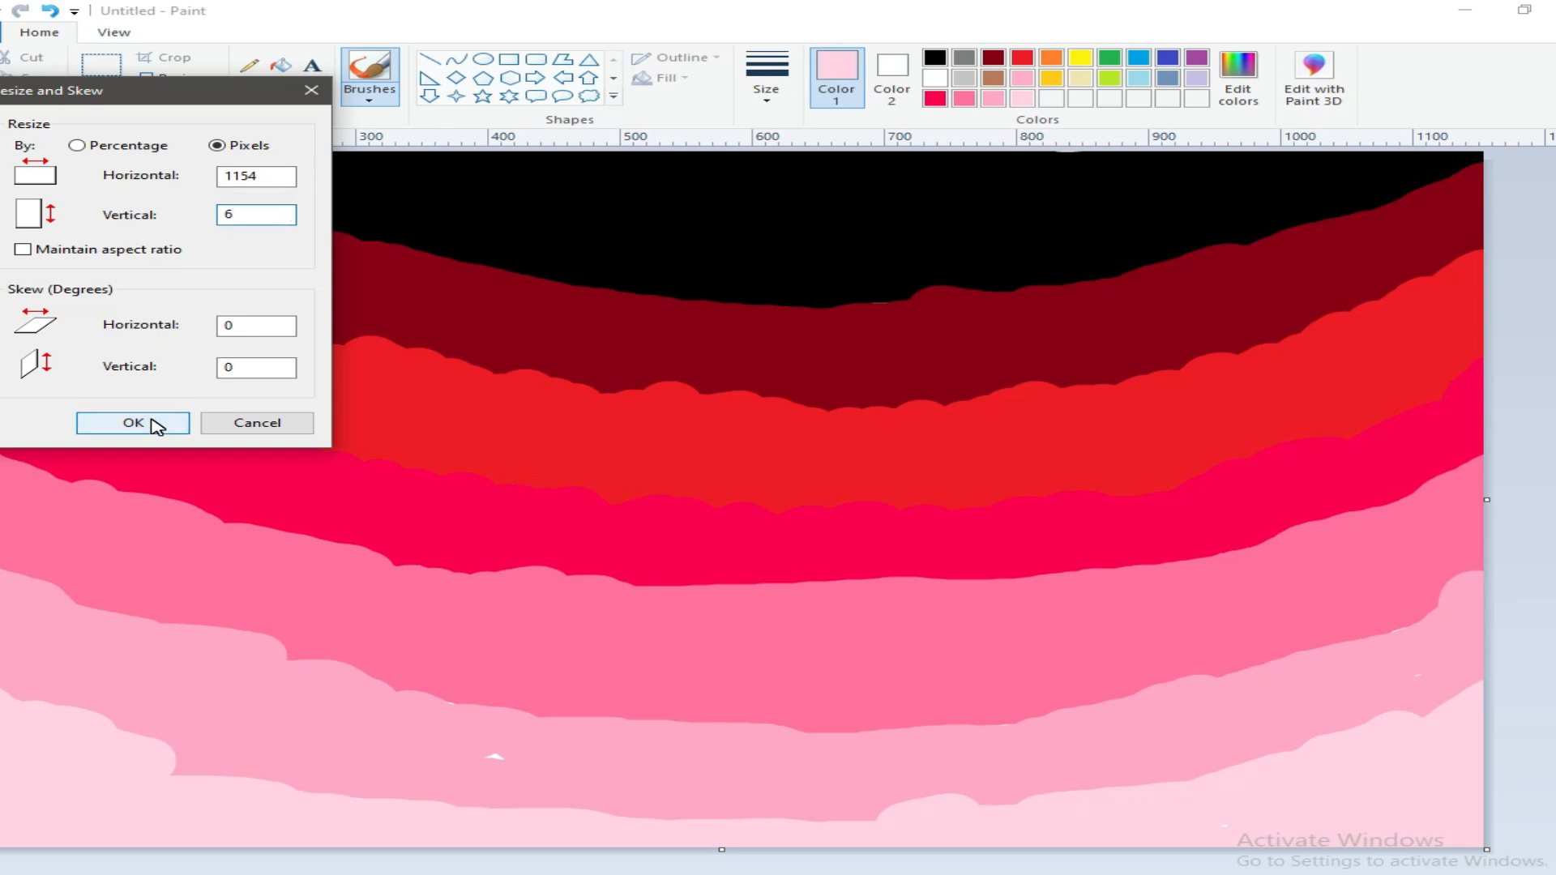
click(153, 423)
Step: Resize the picture back to 750 pixels high to blend the colour bands into a gradient sky
click(164, 81)
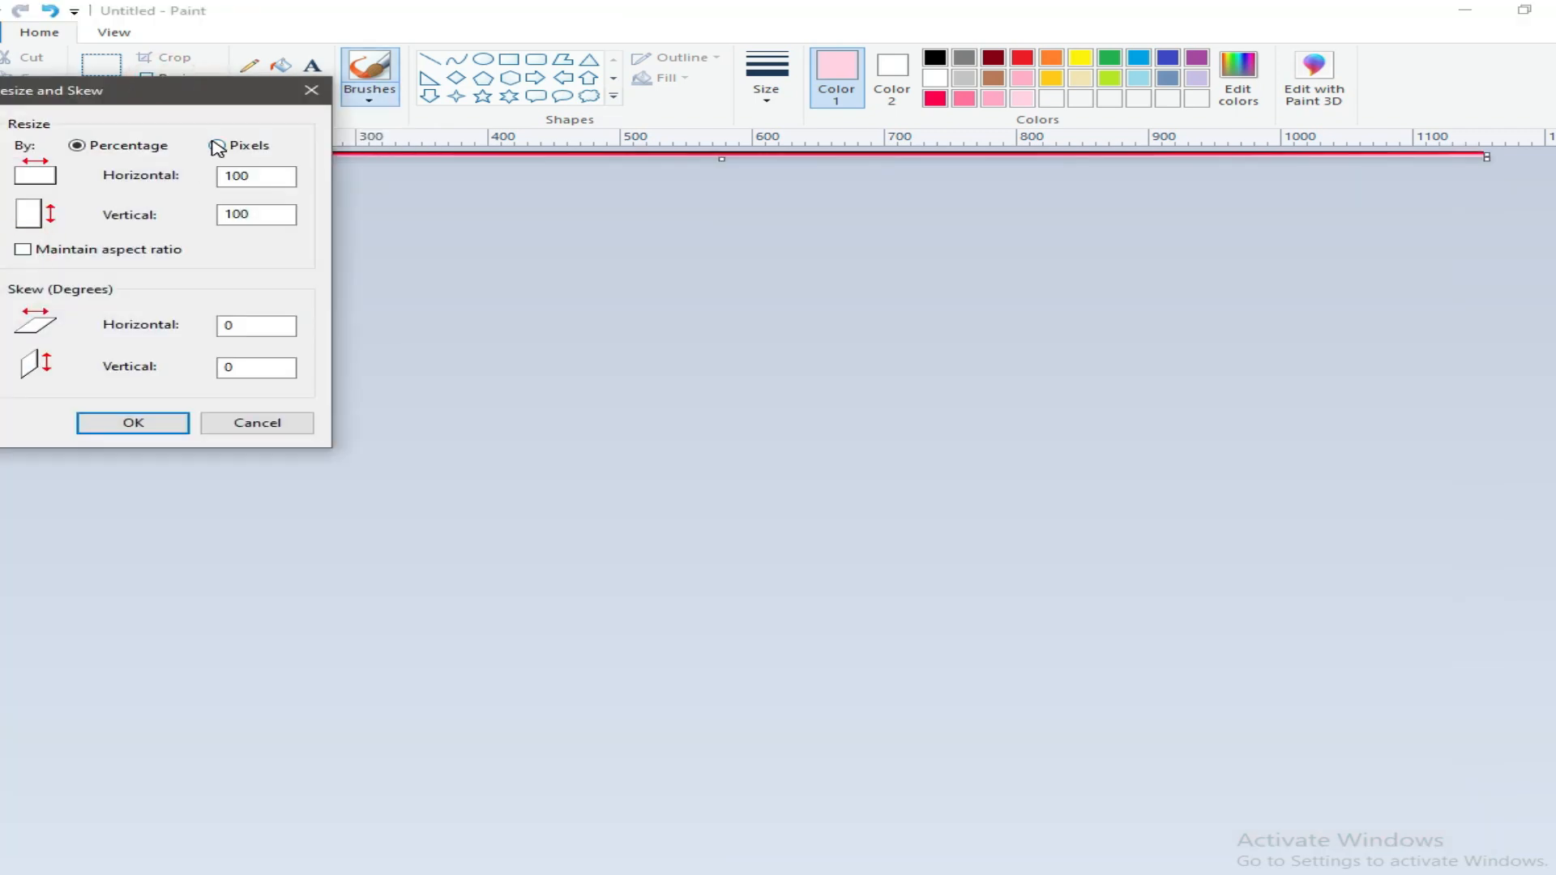
text(750)
click(145, 422)
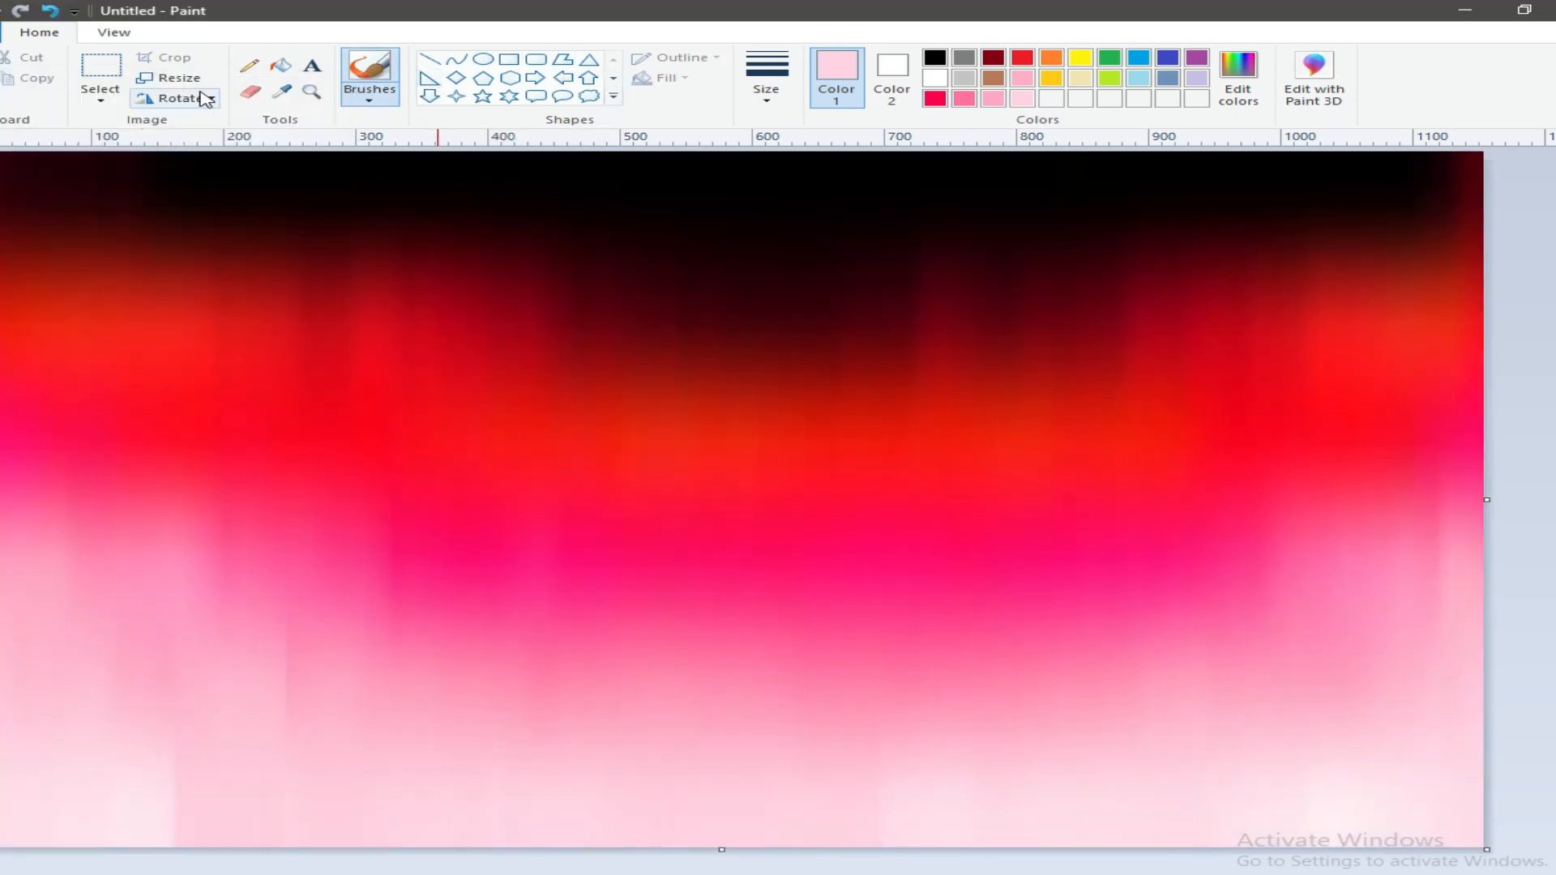
Step: Copy the dark strip across the top of the picture and place the copy along the bottom edge as ground
click(101, 99)
click(129, 203)
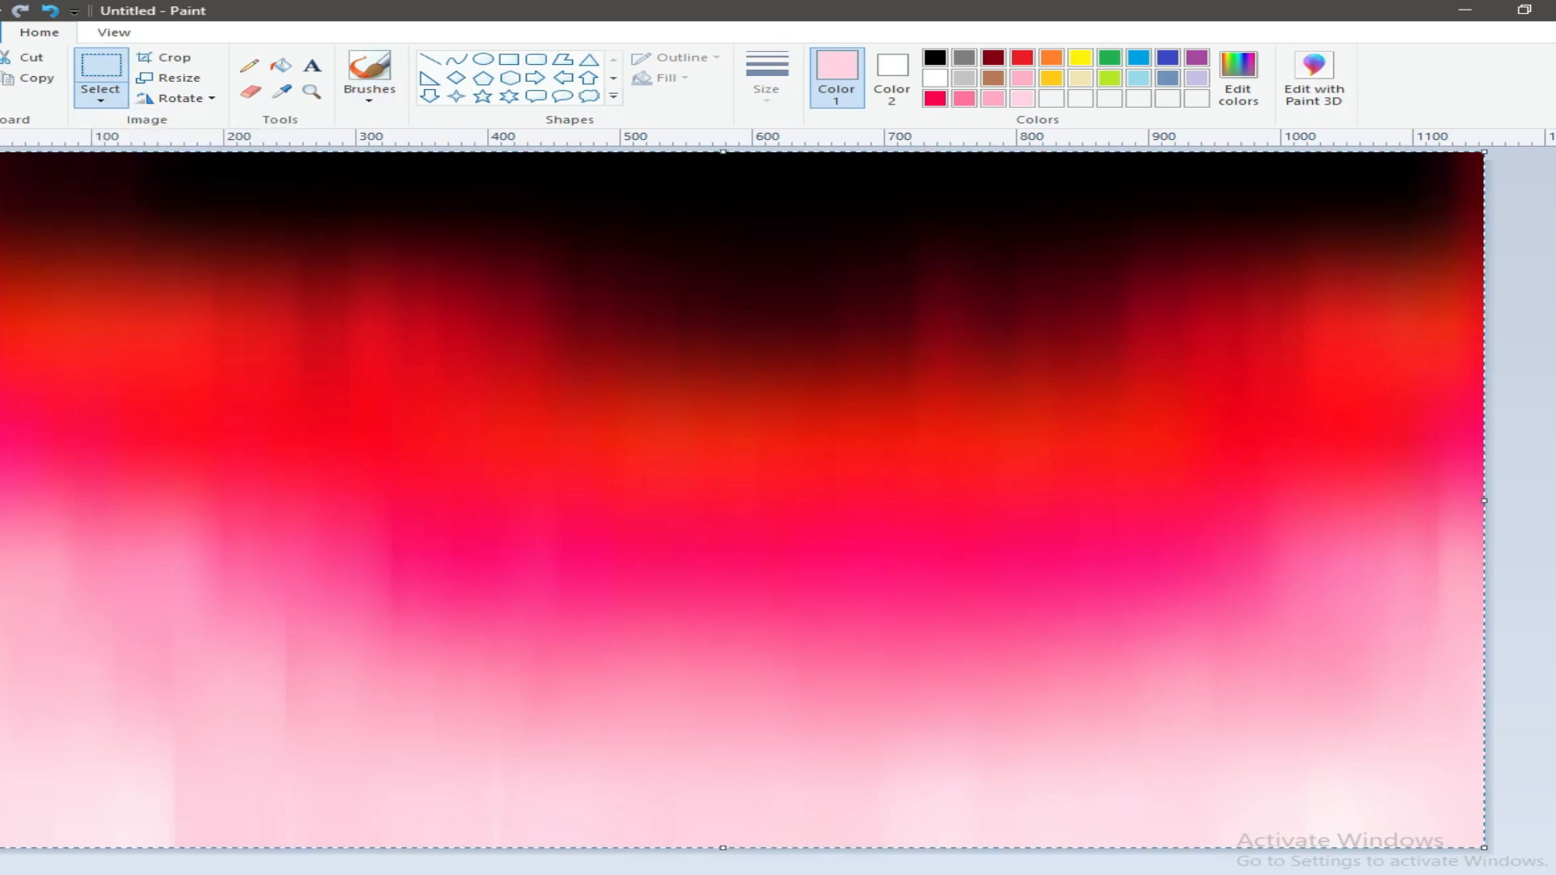
click(101, 99)
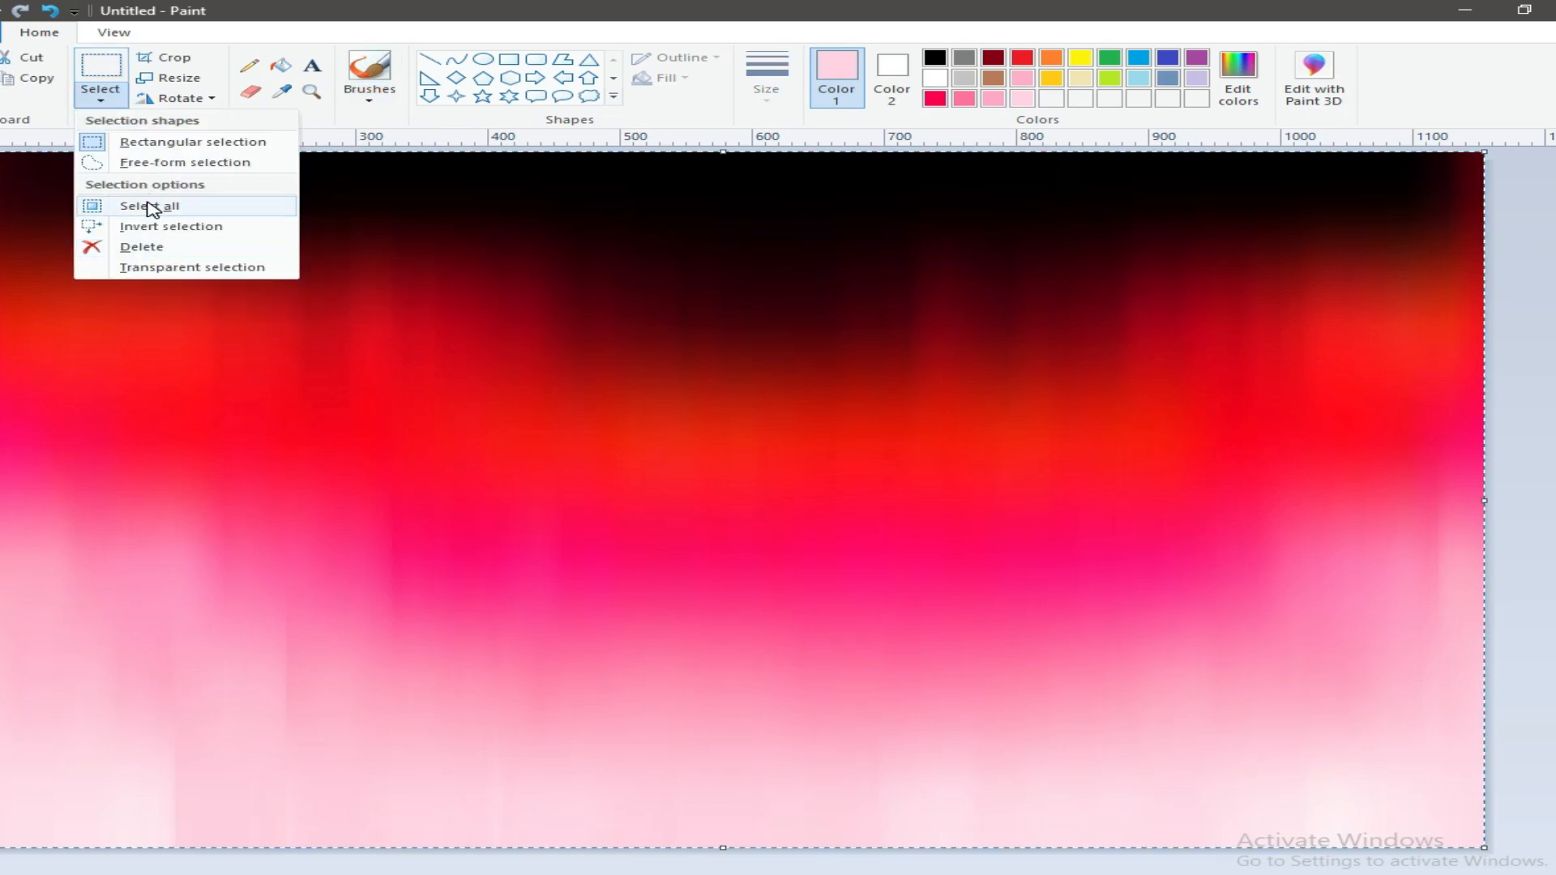
click(130, 227)
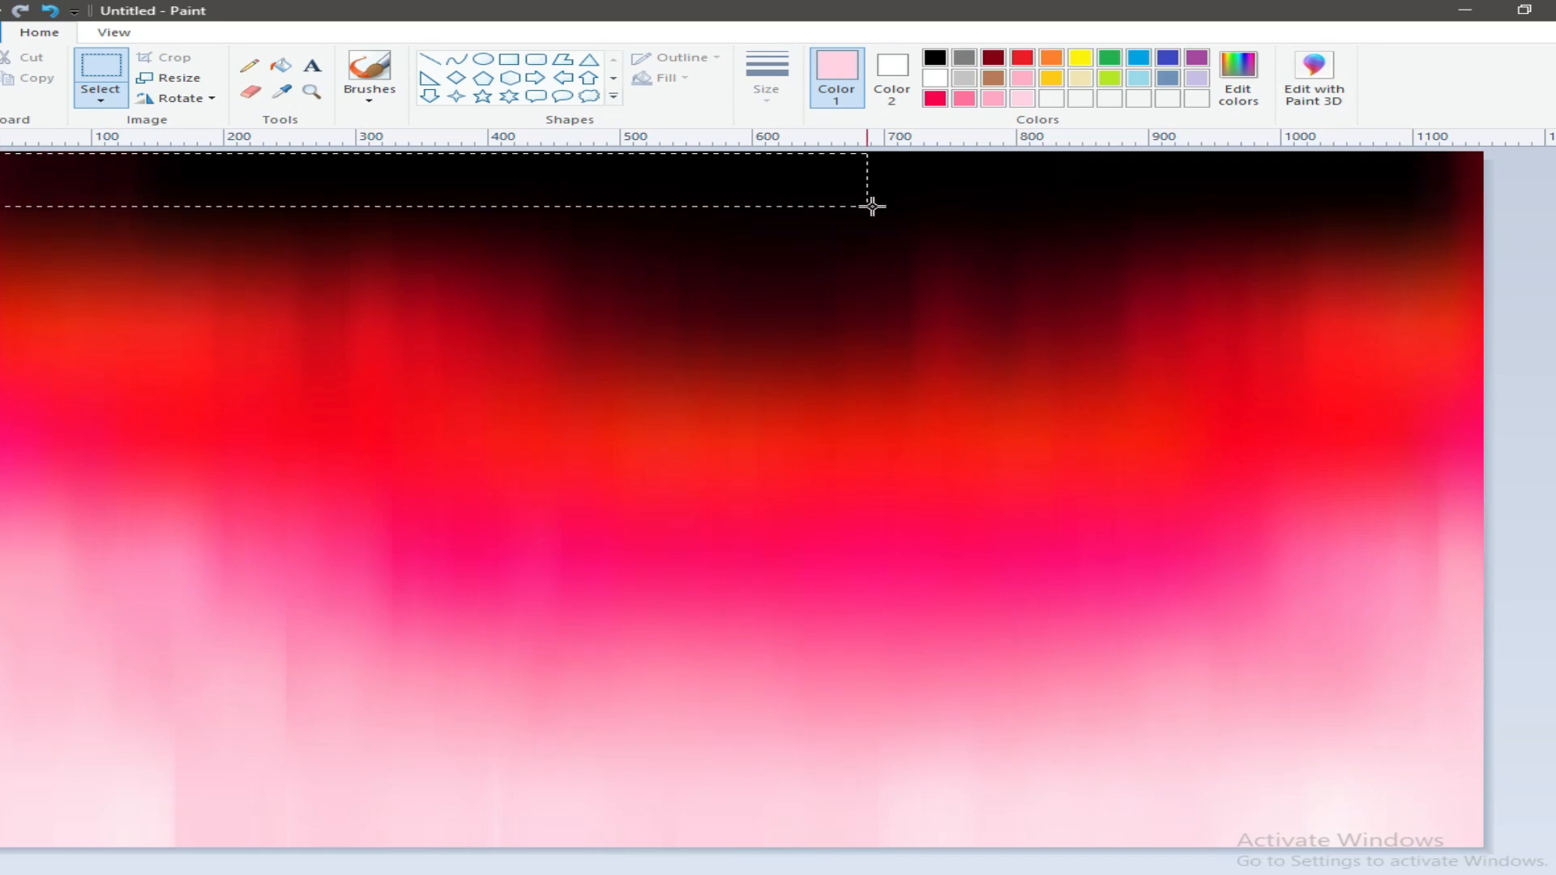
right_click(758, 202)
click(820, 232)
right_click(375, 198)
click(435, 246)
drag(421, 193, 421, 821)
click(420, 864)
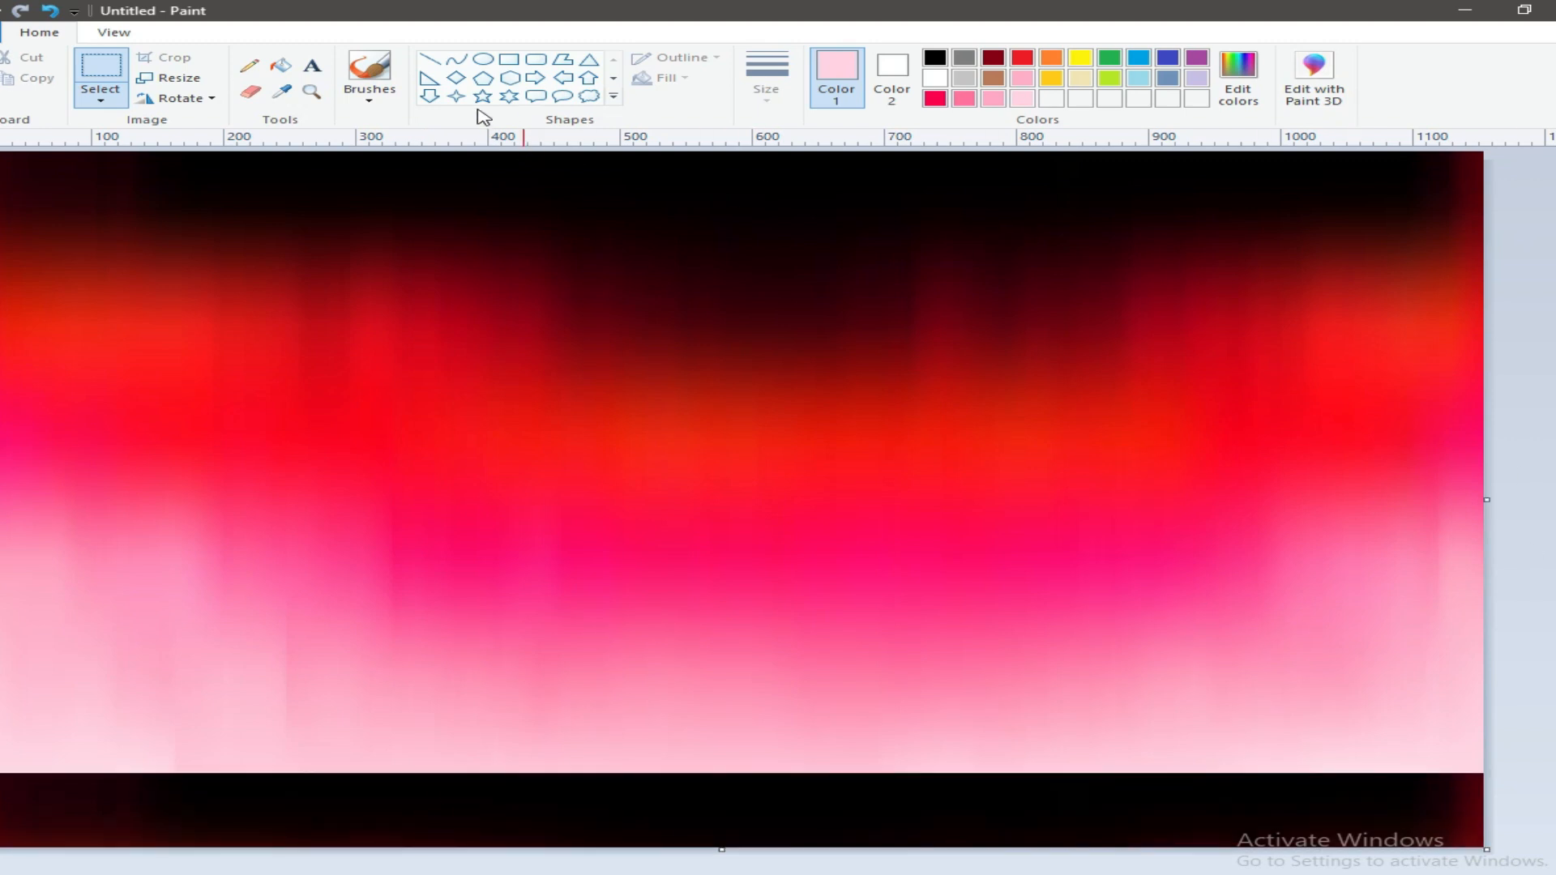
Step: Draw a tall, thin rectangular post standing on the ground at the far left, with solid black fill and the thinnest black outline
click(508, 62)
drag(25, 533, 38, 775)
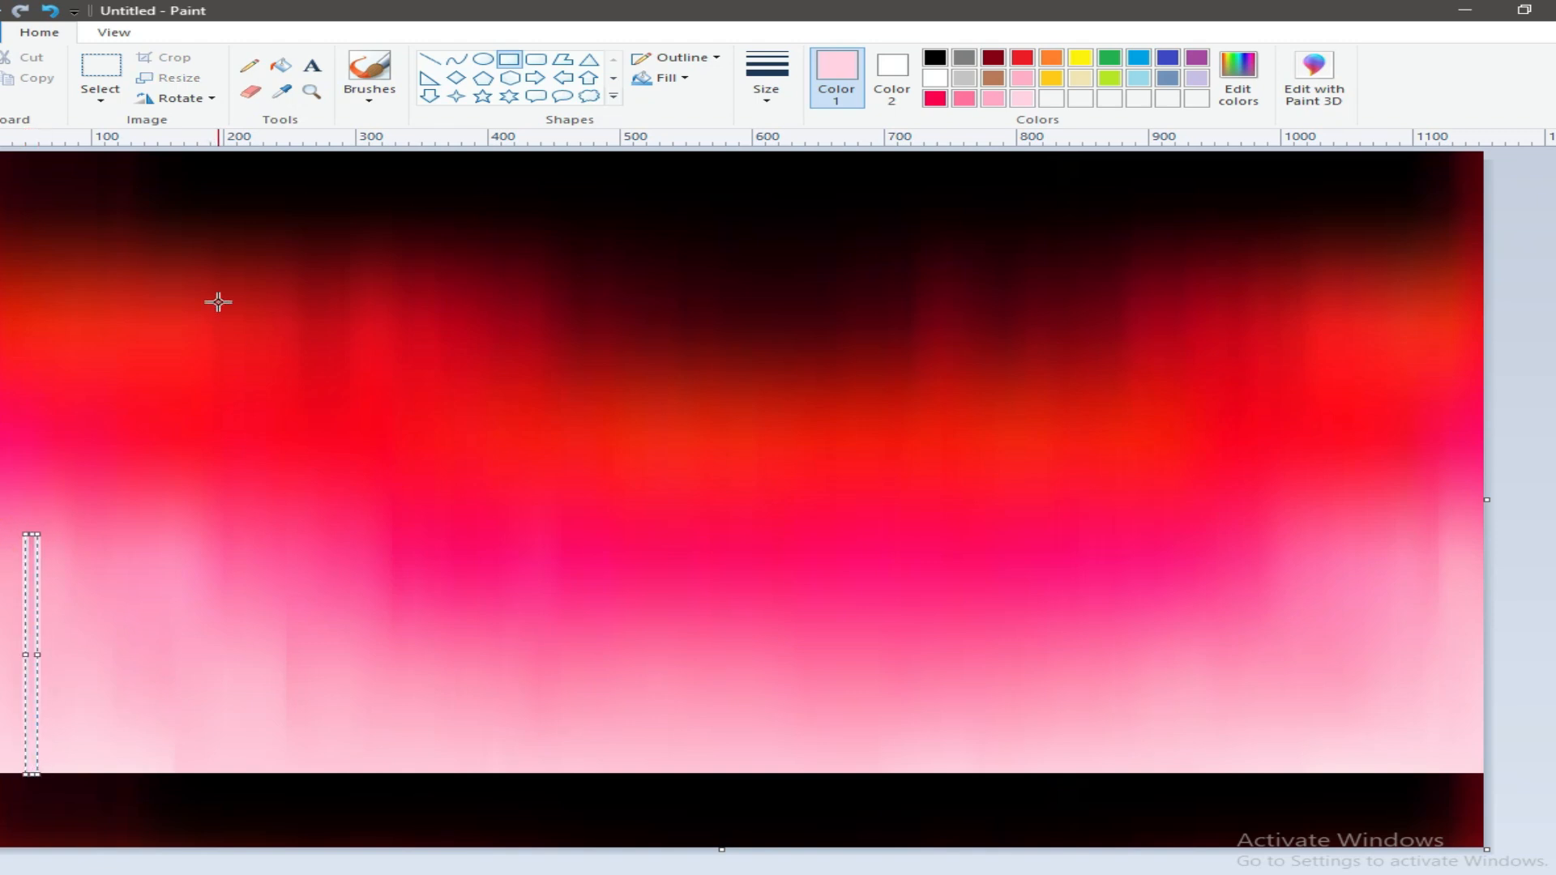
click(934, 58)
click(891, 74)
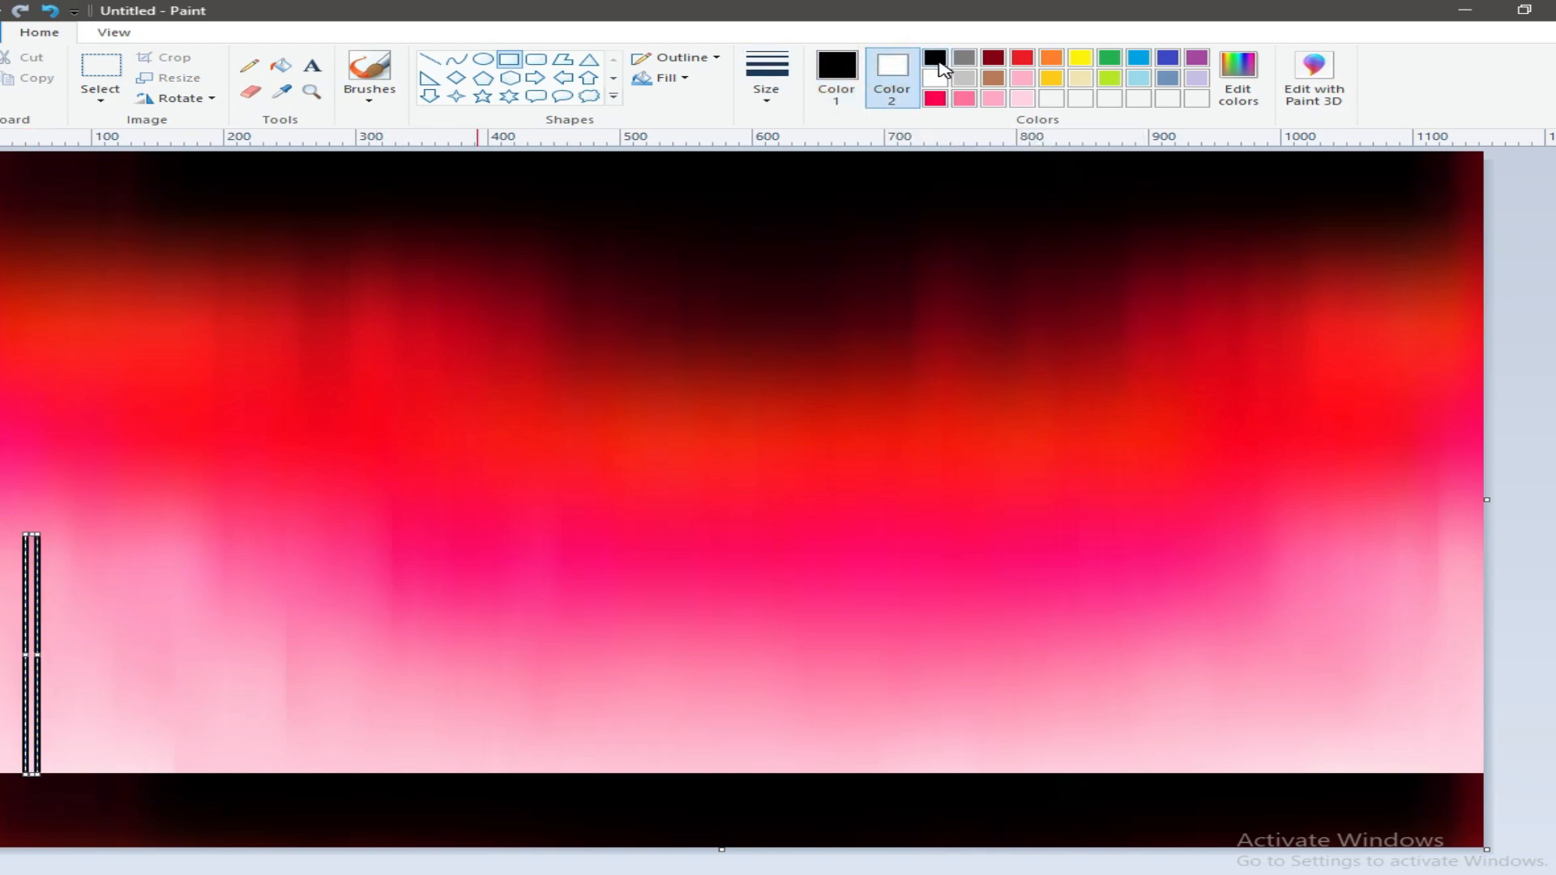
click(668, 78)
click(701, 125)
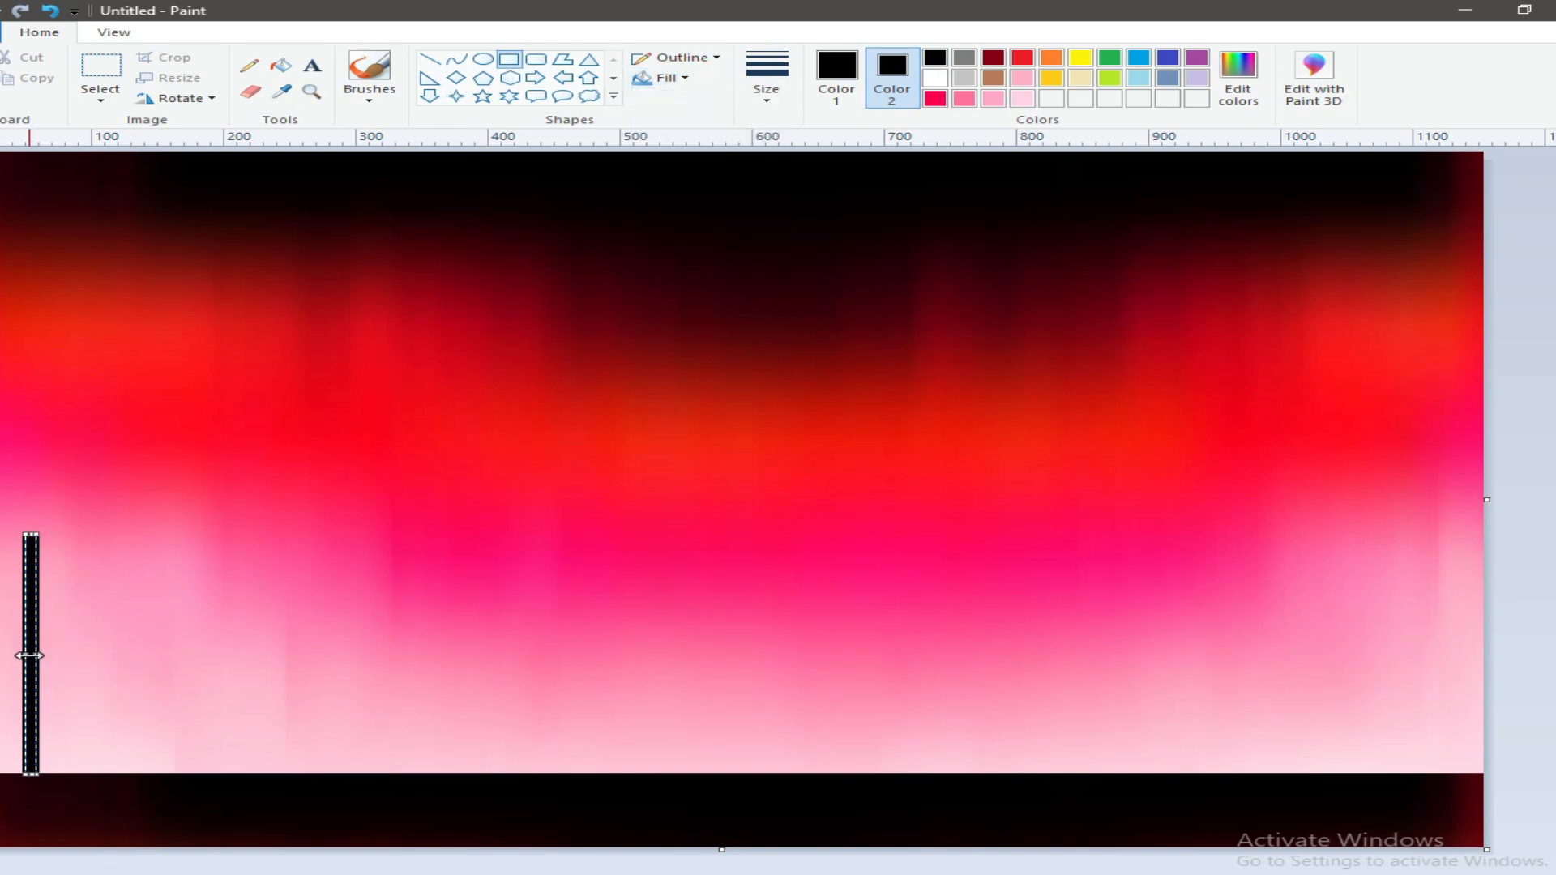
click(765, 102)
click(780, 136)
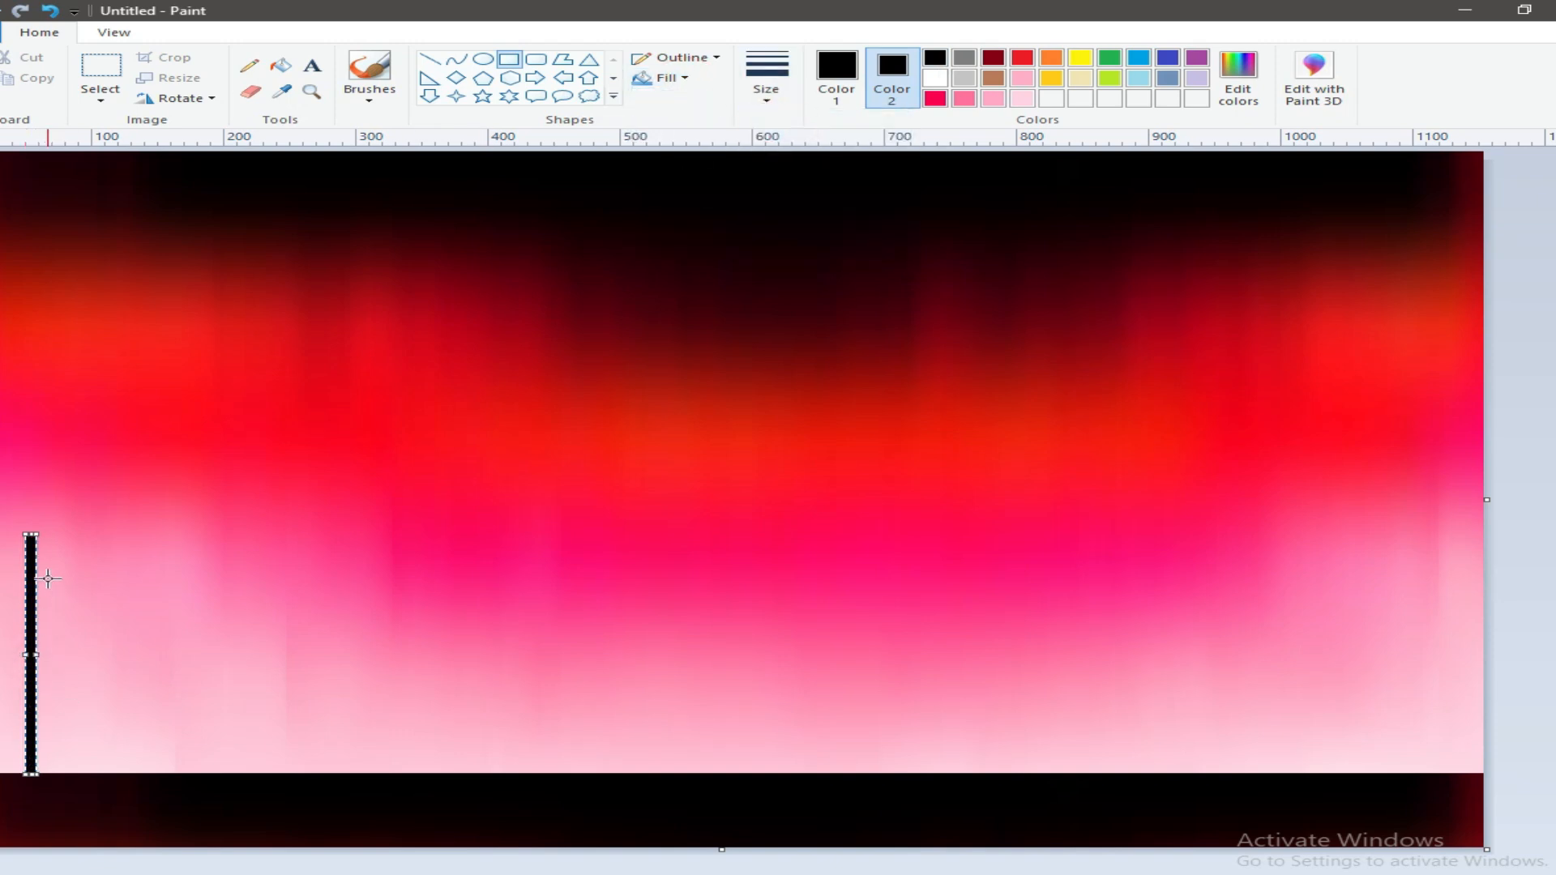
Step: Draw three more black posts on the ground to the right of the first, each shorter and spaced apart
drag(196, 588, 199, 780)
click(370, 617)
drag(375, 729, 380, 778)
click(565, 663)
drag(555, 718, 547, 773)
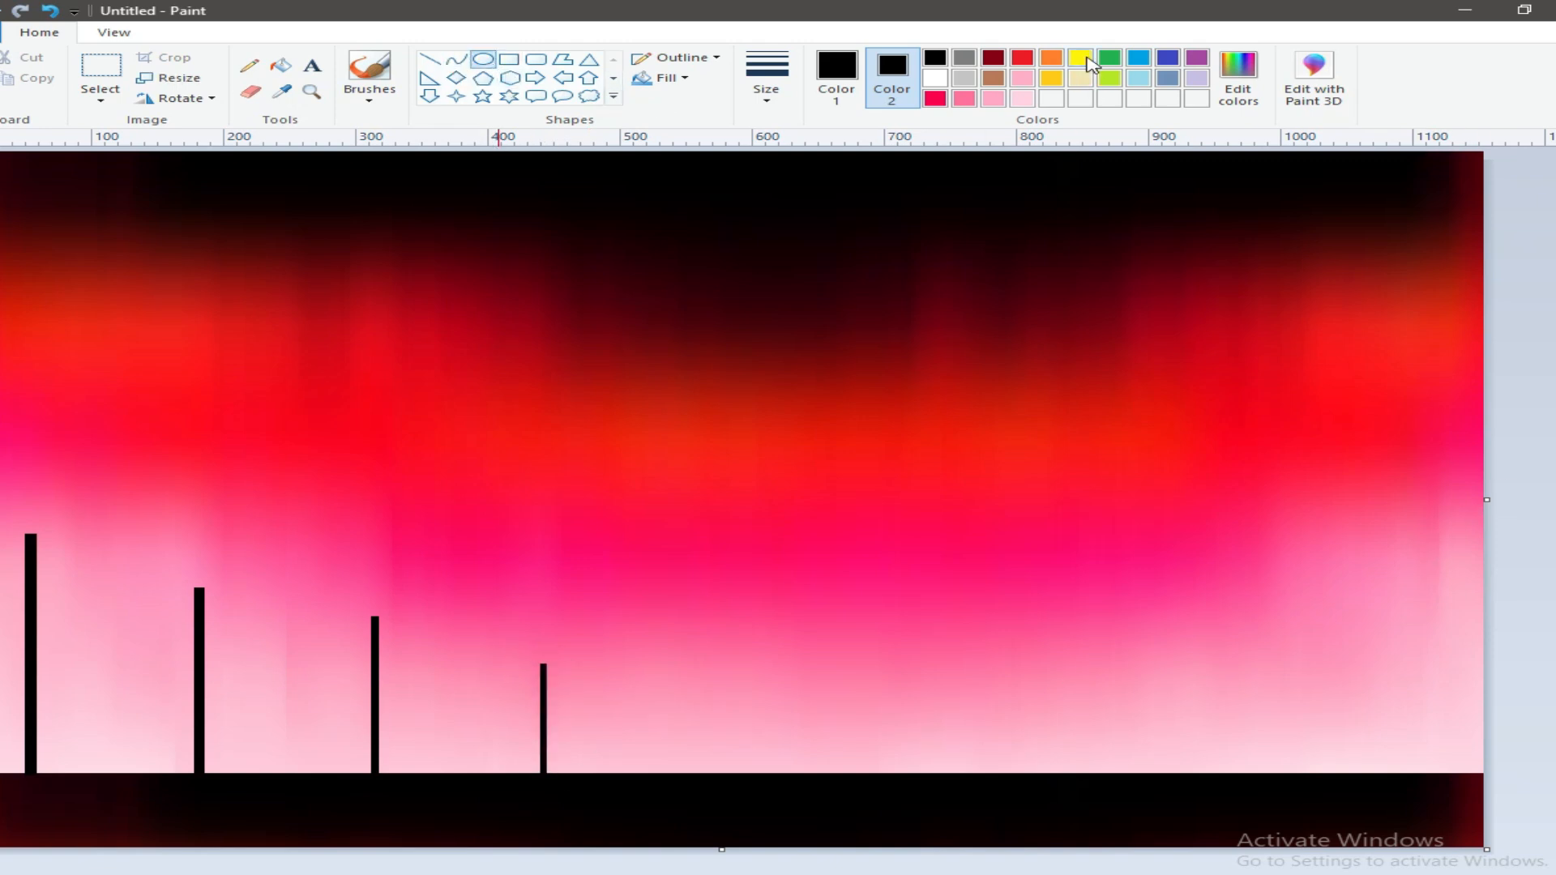
Step: Try a yellow ellipse as the lamp on top of the tallest post, and undo it
click(1080, 58)
click(837, 69)
click(1080, 58)
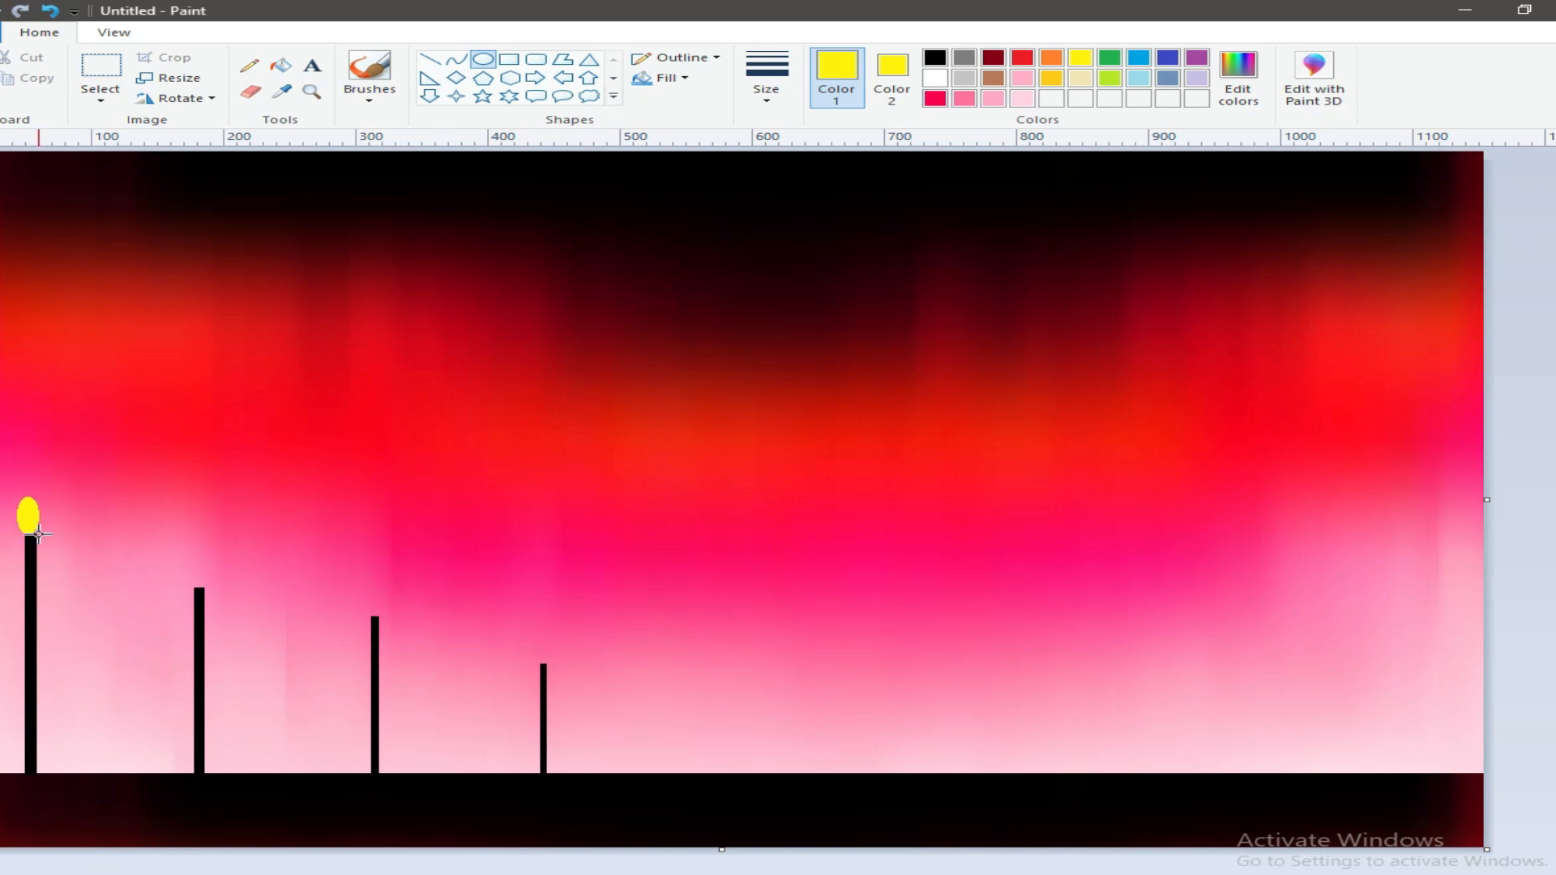
click(50, 11)
Step: Set both colours to white and extend the canvas to the right to get a blank white margin
click(891, 69)
click(935, 78)
click(836, 69)
click(935, 78)
drag(1496, 503, 1524, 418)
Step: Draw a small solid yellow circle with a yellow outline in the white margin
click(1080, 59)
click(891, 73)
click(1082, 60)
drag(1523, 364, 1544, 385)
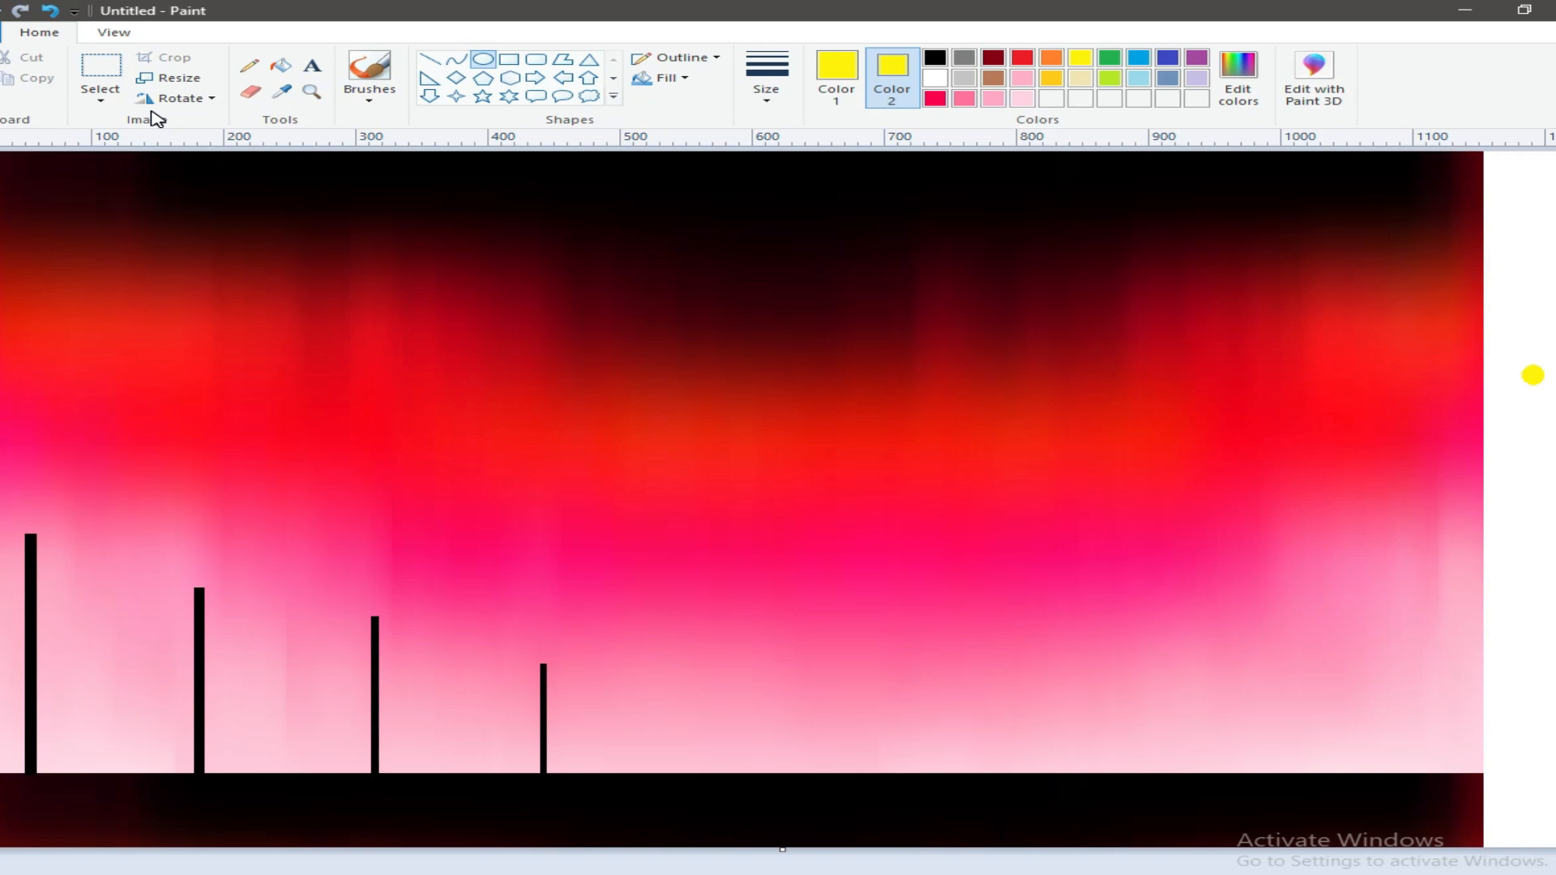
Step: Select the yellow circle with a white background colour and transparent selection, and stamp it on top of all four posts
click(100, 99)
click(134, 140)
drag(1536, 377, 1540, 378)
click(934, 78)
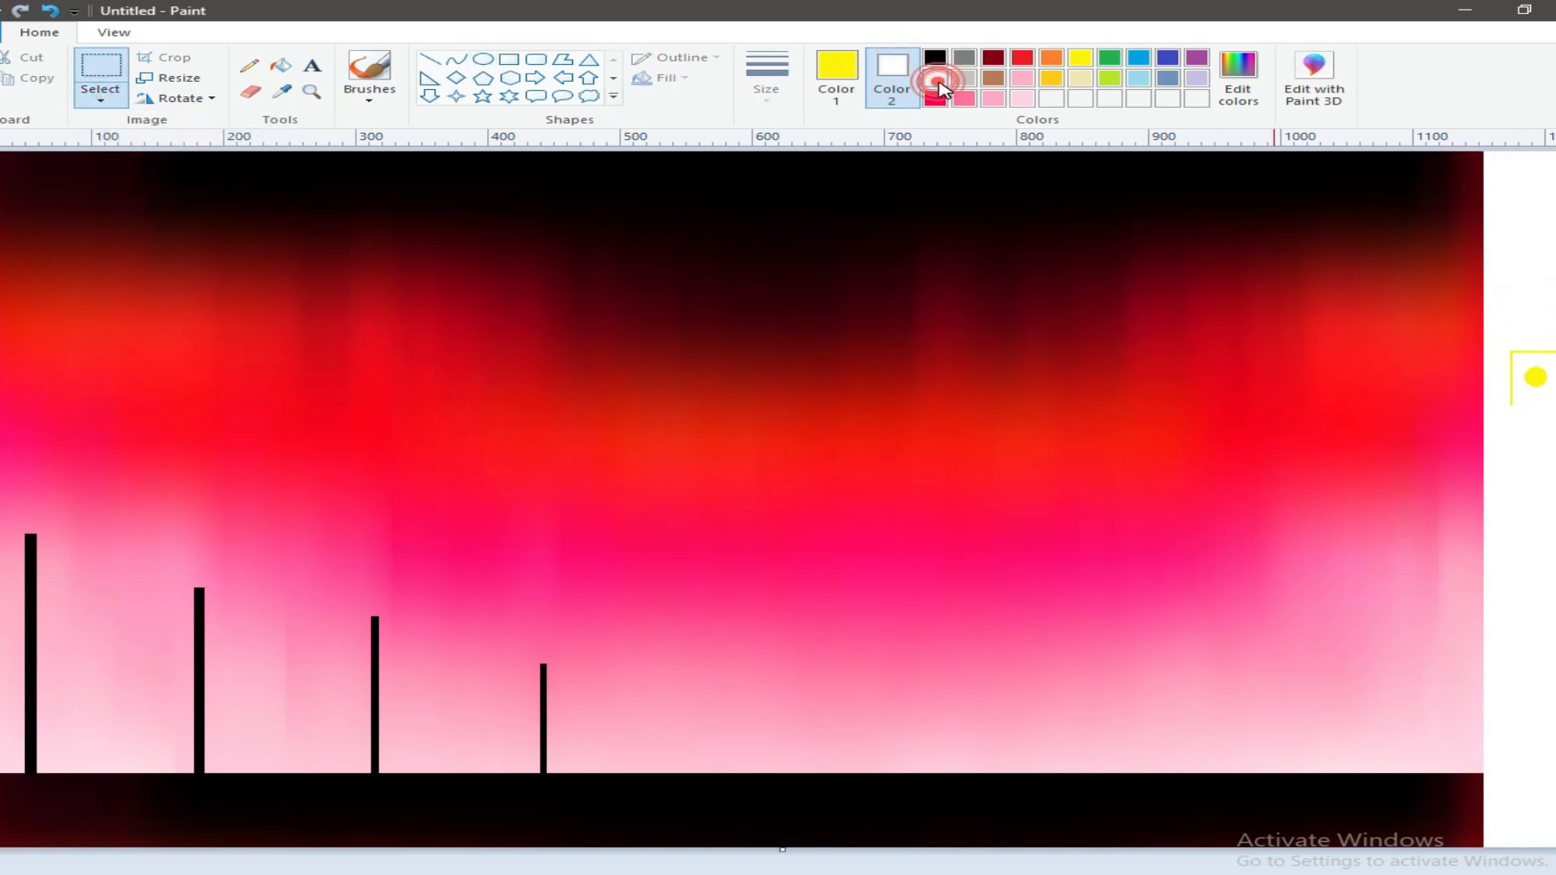
drag(1524, 381, 66, 505)
click(100, 99)
click(154, 264)
click(51, 10)
mouse_move(1503, 340)
mouse_down()
mouse_move(1554, 403)
mouse_move(38, 529)
mouse_move(75, 524)
mouse_move(205, 573)
mouse_move(384, 587)
mouse_up()
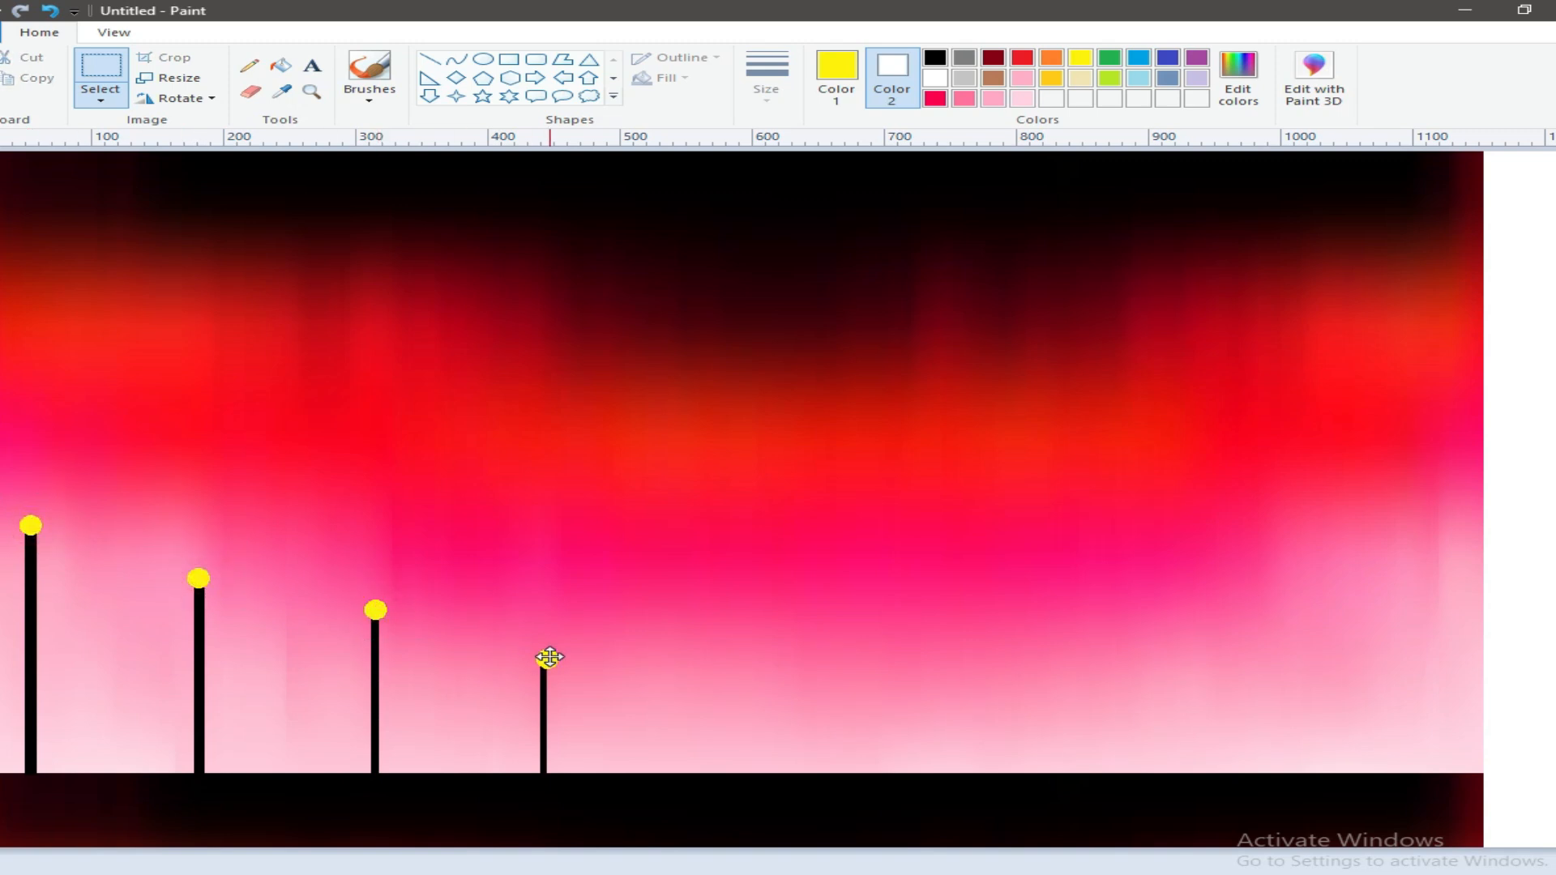
click(1548, 464)
Step: Draw a small, flat, solid black ellipse in the white margin
click(934, 57)
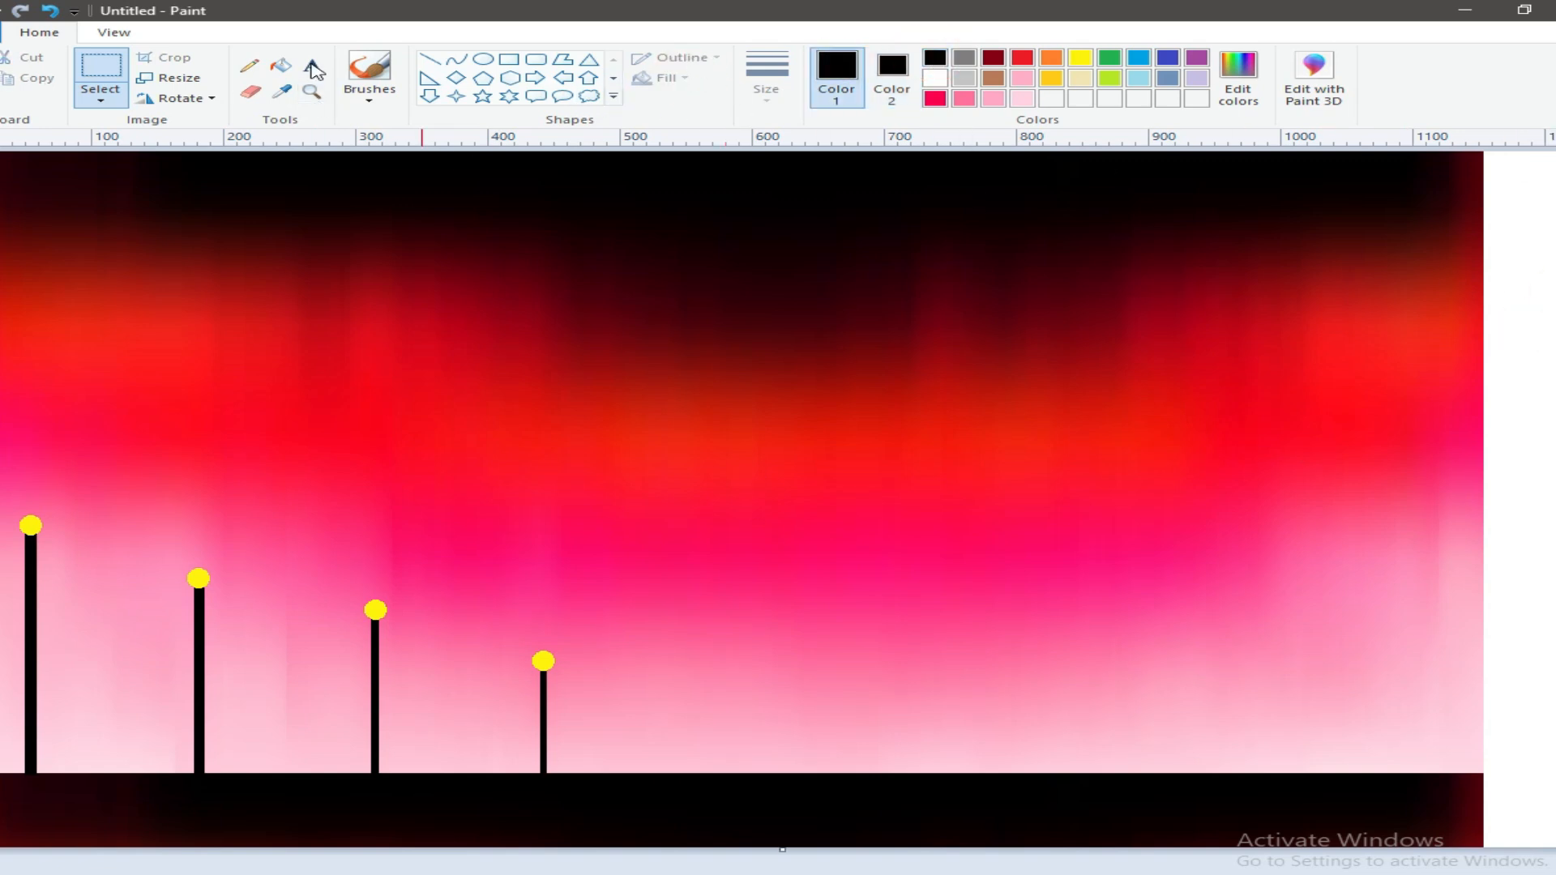
click(483, 58)
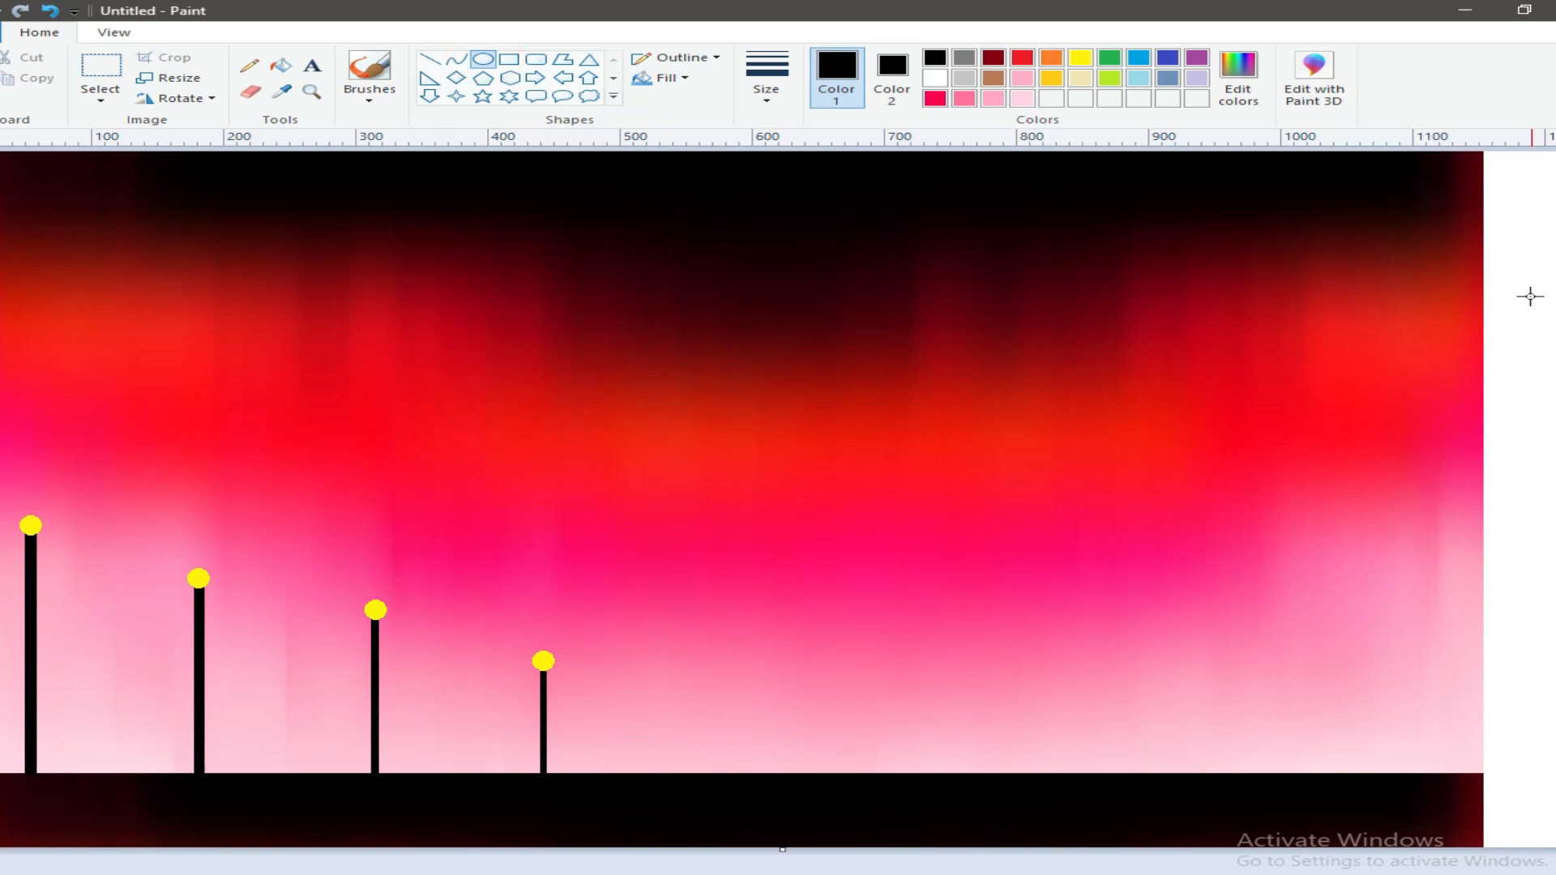
Step: Select the black ellipse with a white background colour and transparent selection, and stamp it under each of the four yellow lamps
click(100, 93)
click(87, 95)
click(88, 95)
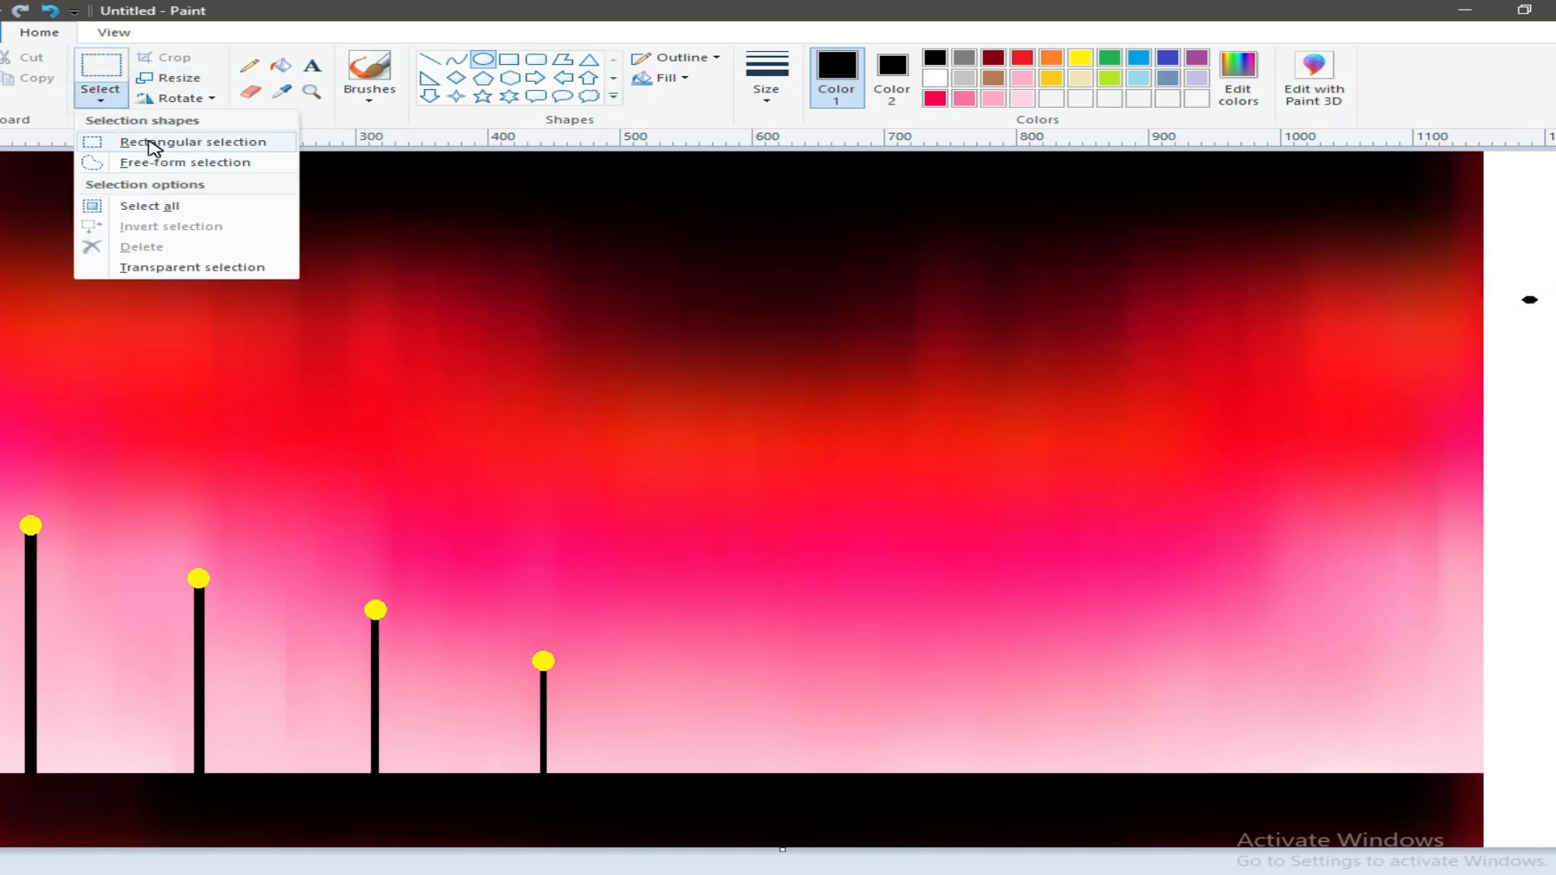
click(142, 140)
click(934, 78)
click(891, 77)
click(934, 78)
drag(1515, 288, 26, 496)
click(99, 97)
click(171, 266)
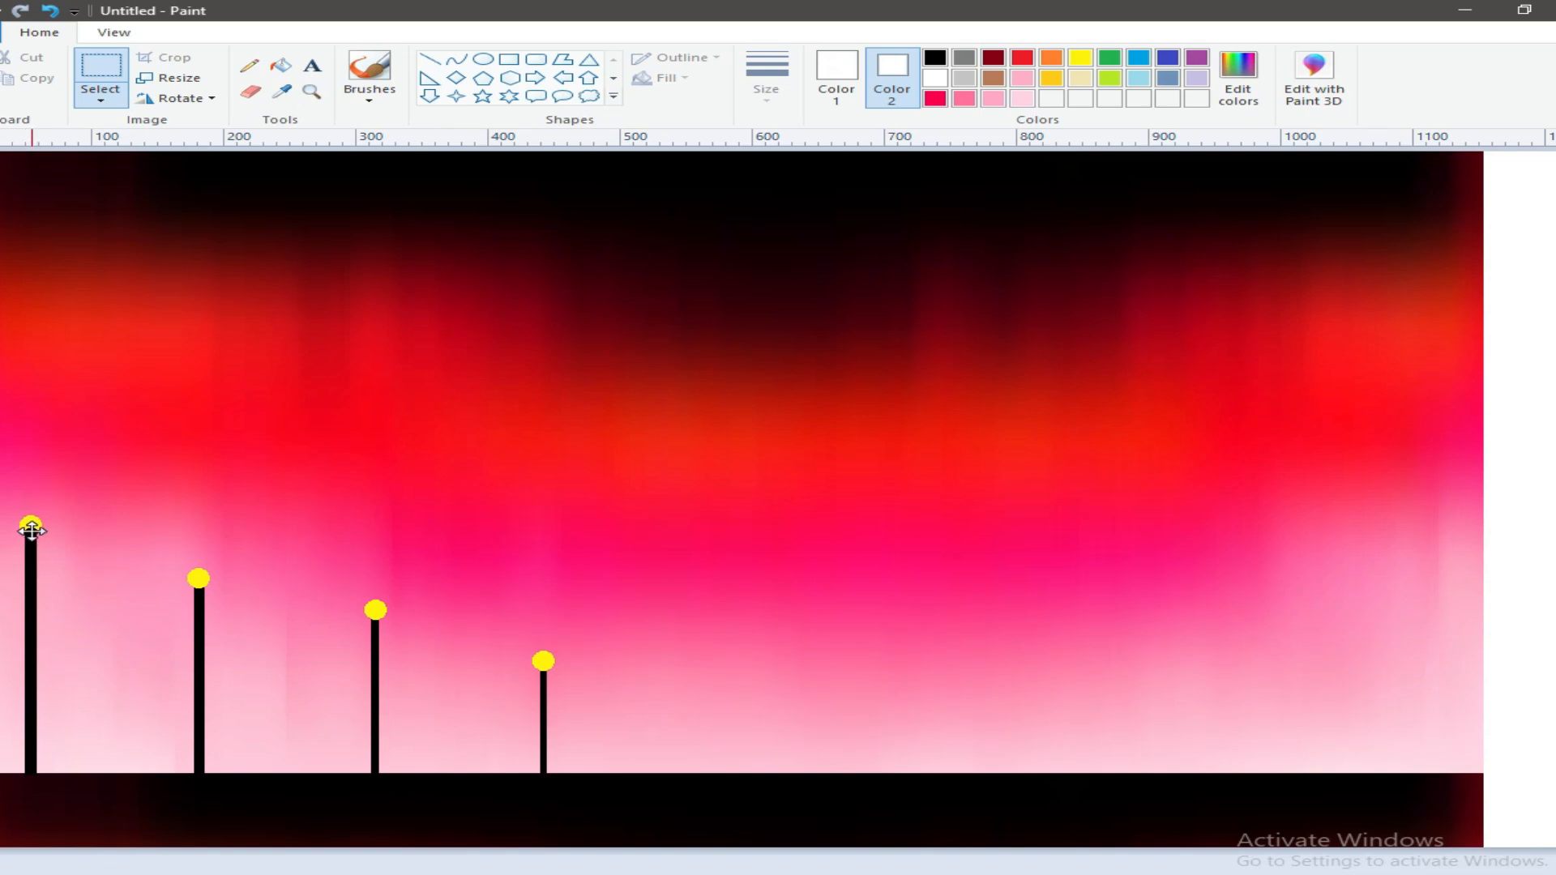
drag(30, 533, 29, 538)
drag(201, 589, 30, 535)
Step: Draw a solid black rectangle about 200 px wide on the ground right of the posts as the house body
click(935, 56)
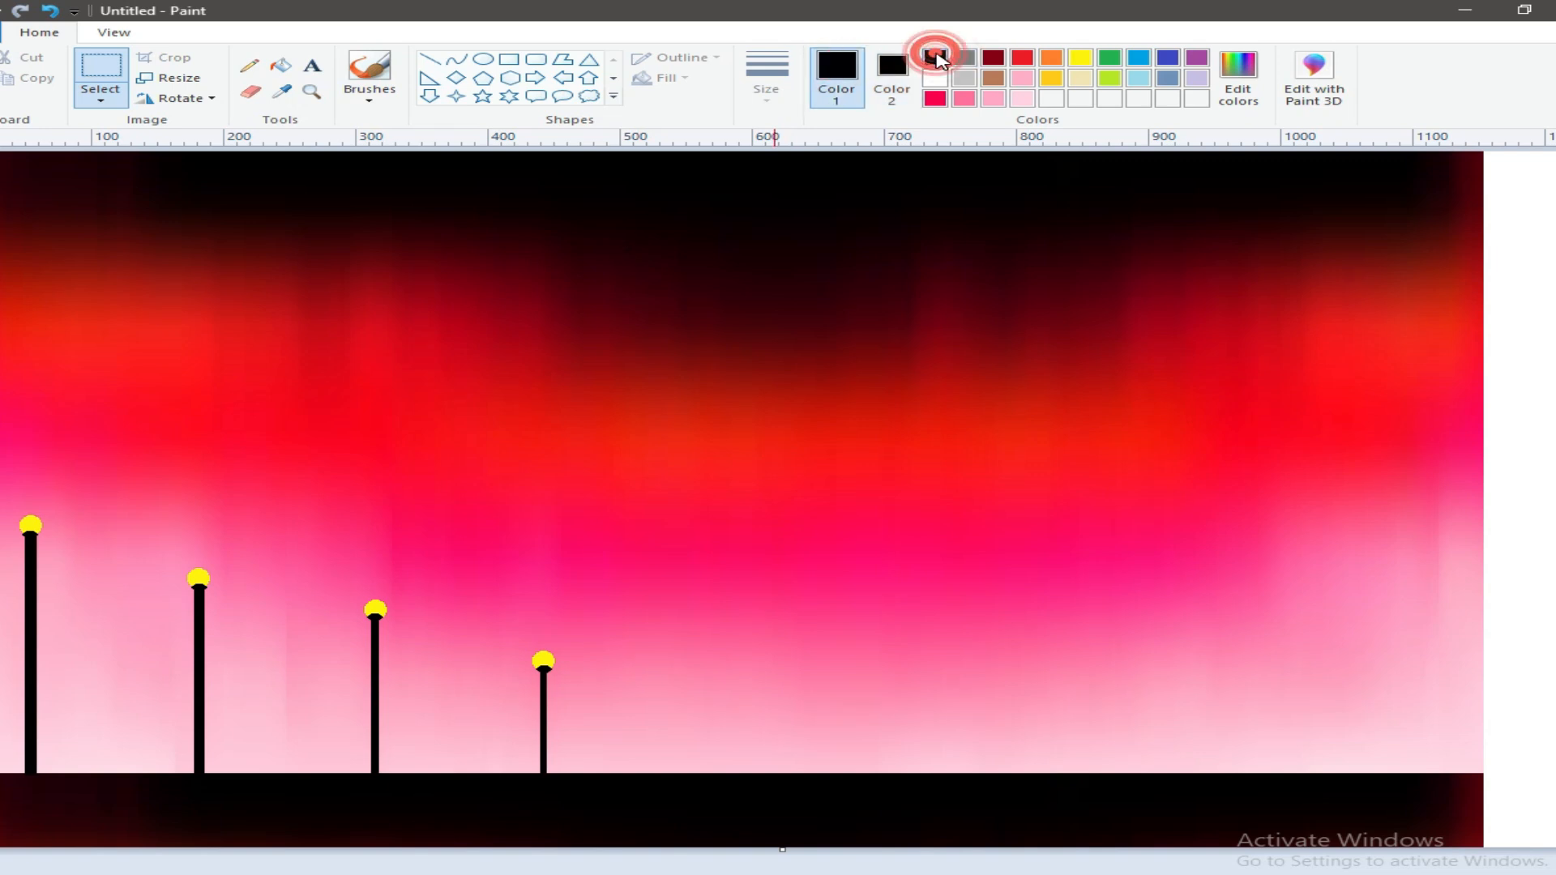
click(509, 59)
drag(986, 693, 1256, 777)
drag(1146, 754, 951, 751)
drag(935, 697, 931, 682)
click(986, 740)
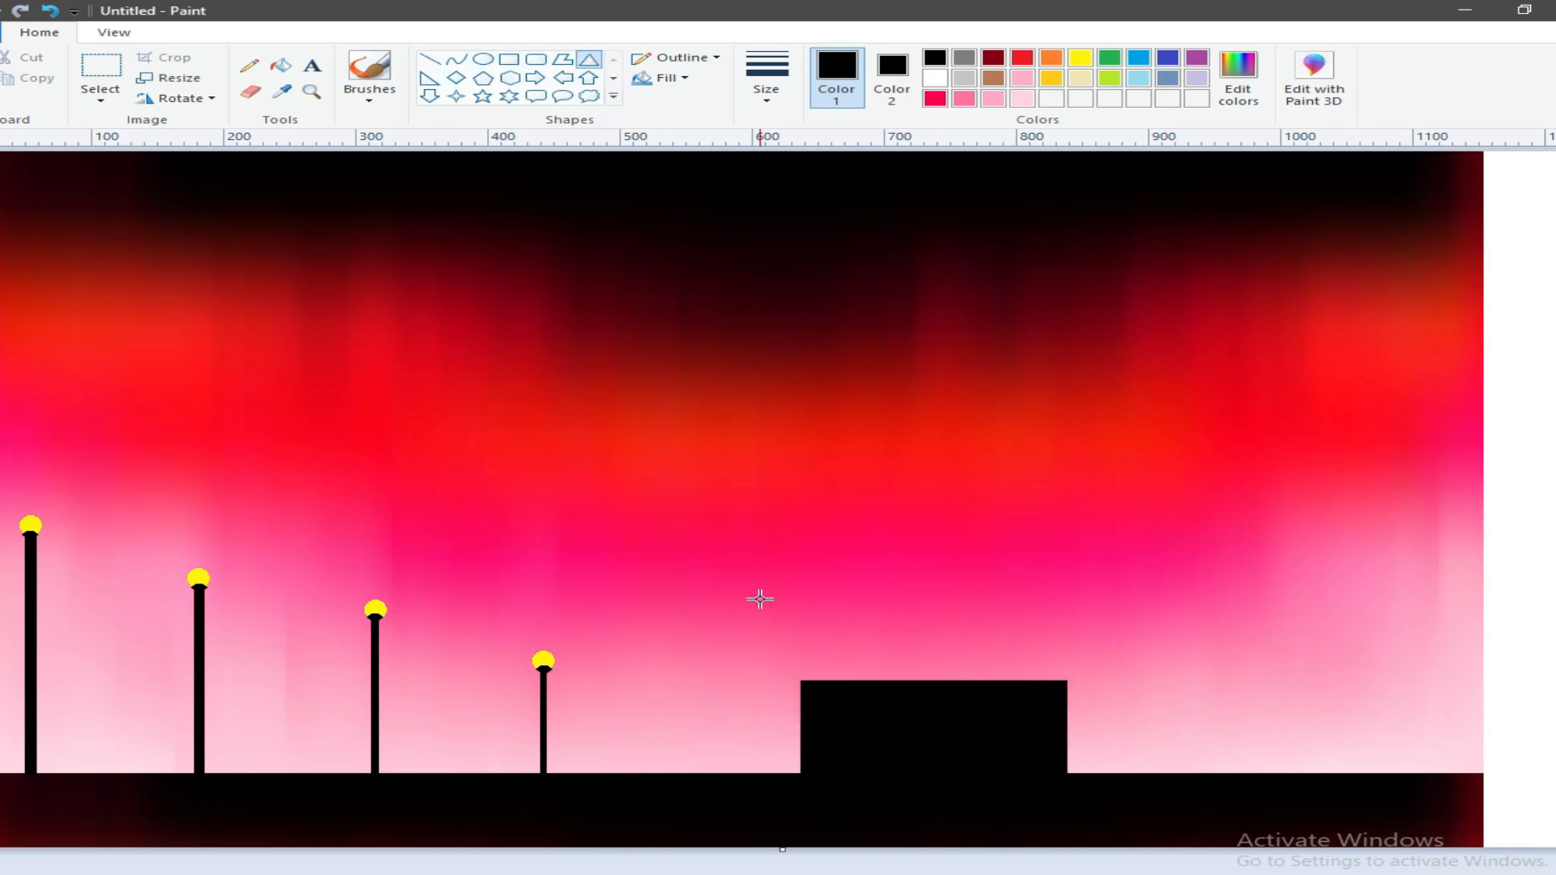
Step: Draw a solid black triangle slightly wider than the house body and fit it on top as the roof
drag(767, 598, 1082, 677)
drag(924, 598, 924, 574)
drag(925, 633, 924, 644)
click(1553, 580)
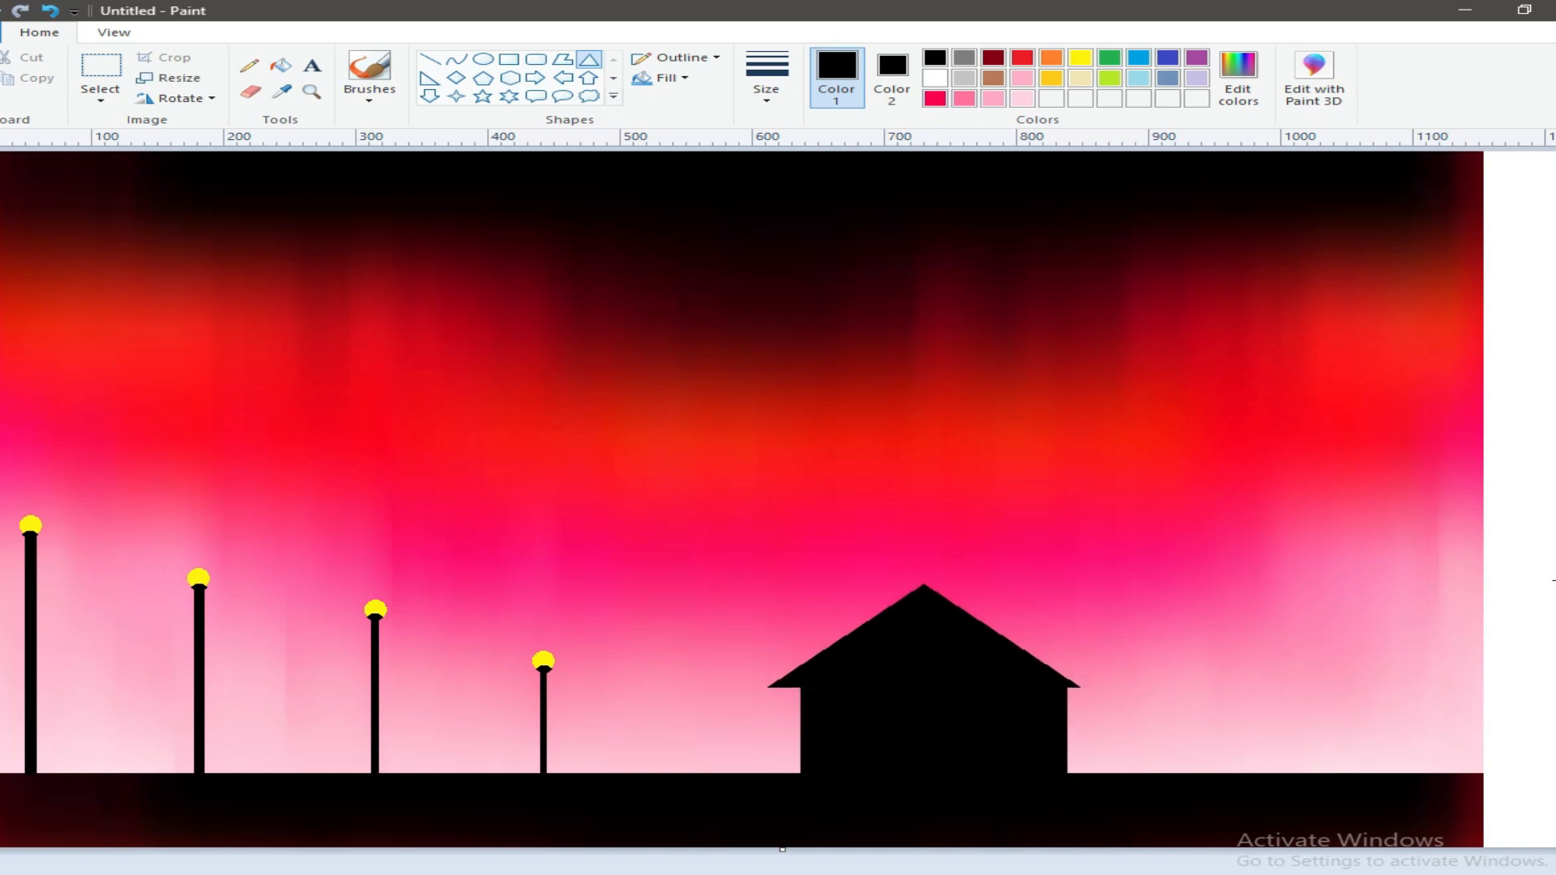
Step: Draw a small solid yellow rectangle with a yellow outline in the white margin as a window
click(1080, 58)
click(892, 77)
click(1080, 59)
drag(1527, 418, 1547, 430)
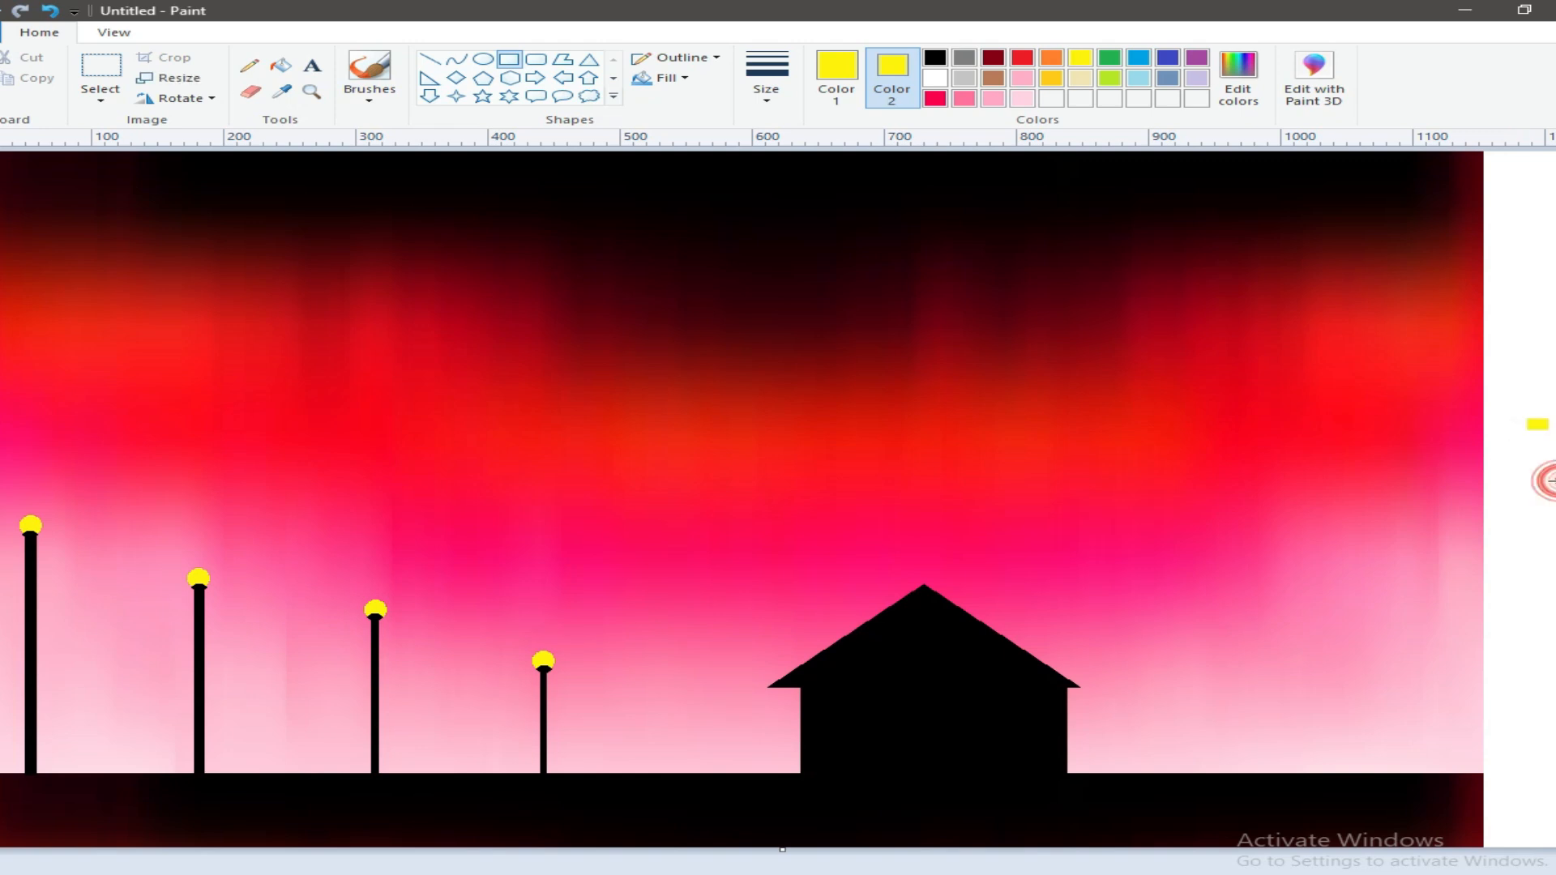
Step: Try stamping the yellow window in a tightly spaced row across the house wall using transparent selection, and undo it
click(105, 102)
click(169, 266)
click(106, 101)
click(123, 144)
drag(1518, 402, 824, 694)
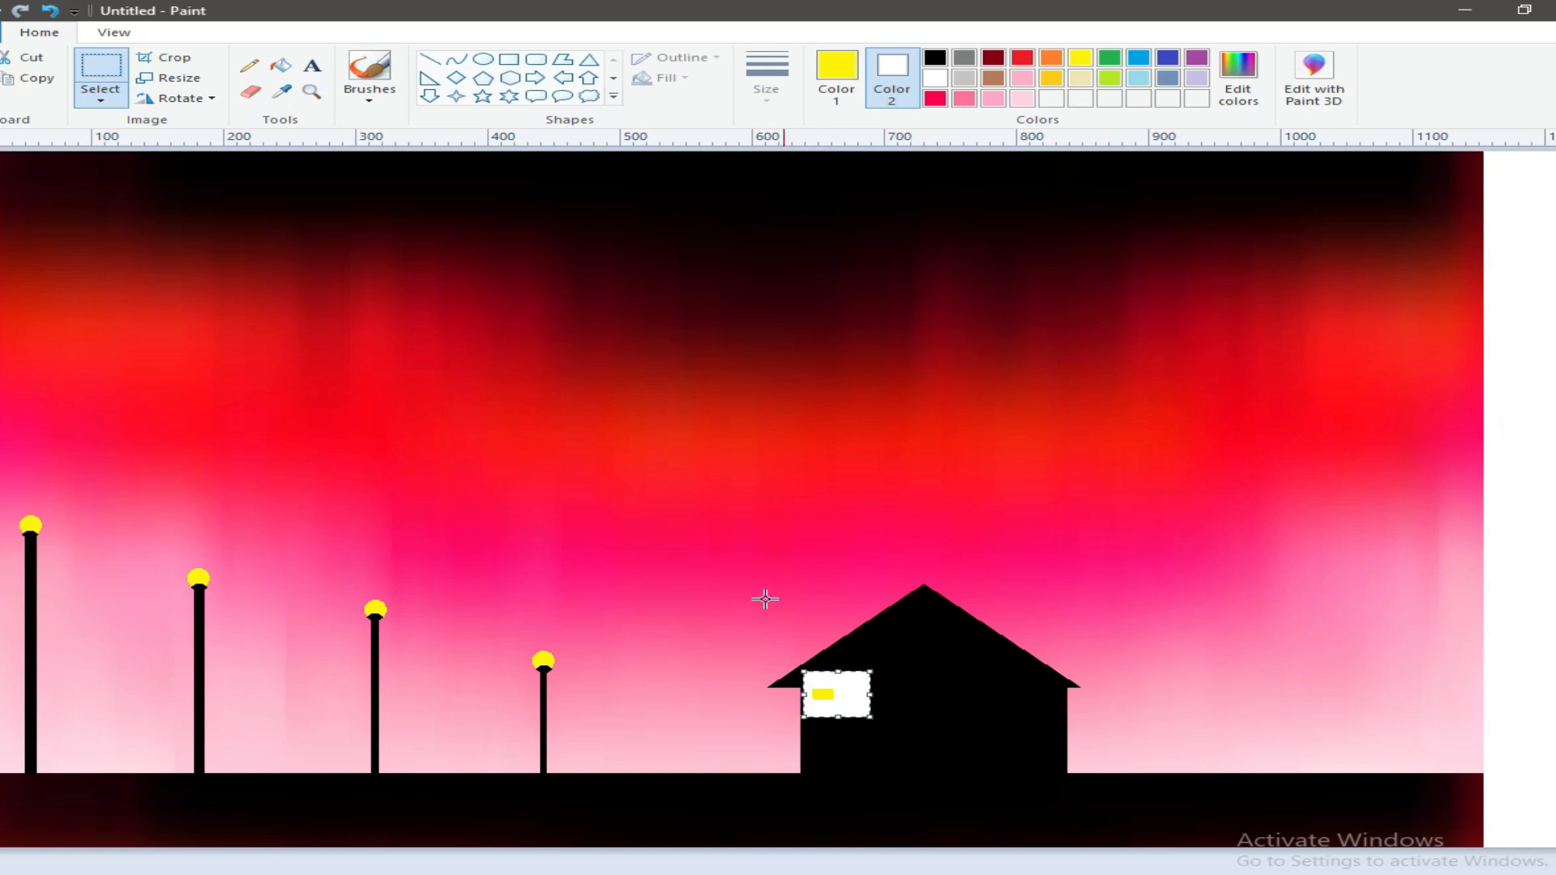
click(104, 100)
click(169, 266)
drag(825, 696, 923, 699)
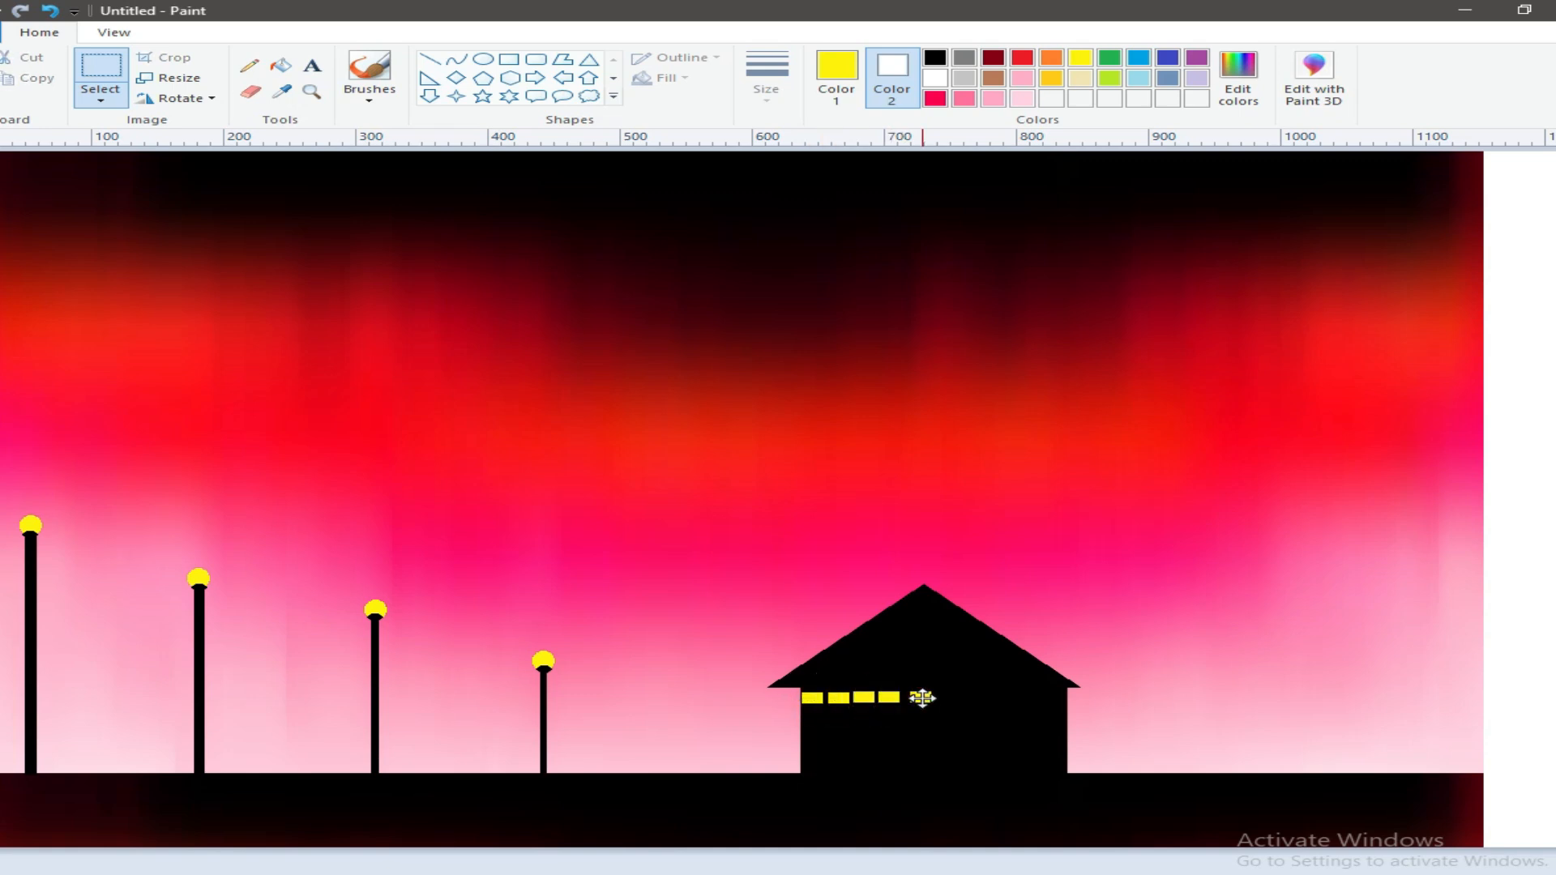
click(50, 11)
click(51, 10)
click(51, 11)
click(50, 11)
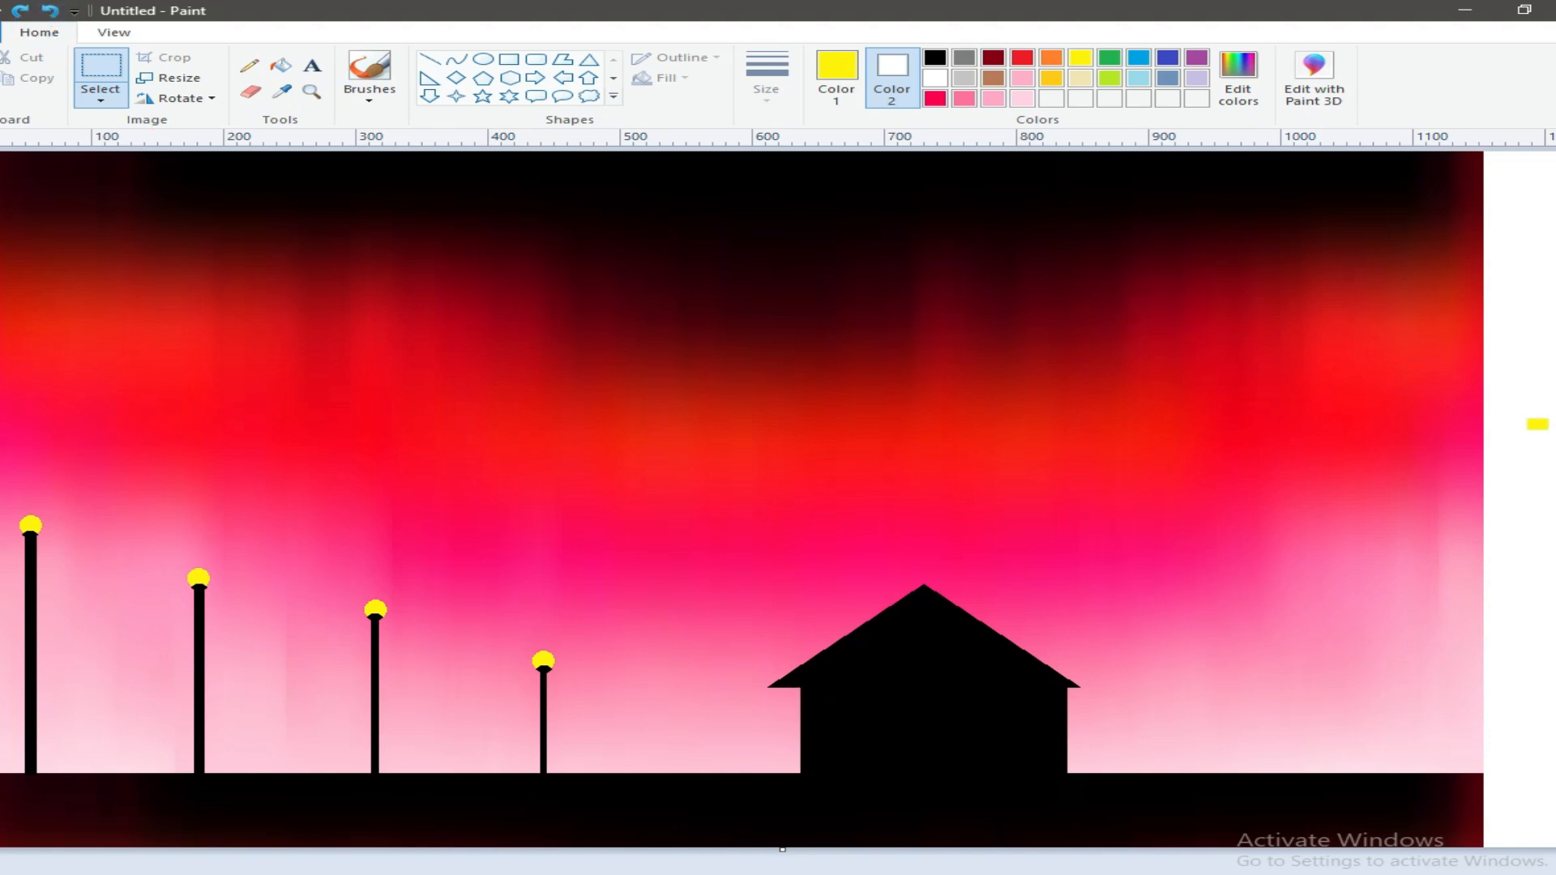
Step: Stamp the yellow window five times in a widely spaced row across the house wall just below the roof
drag(1542, 423, 1042, 698)
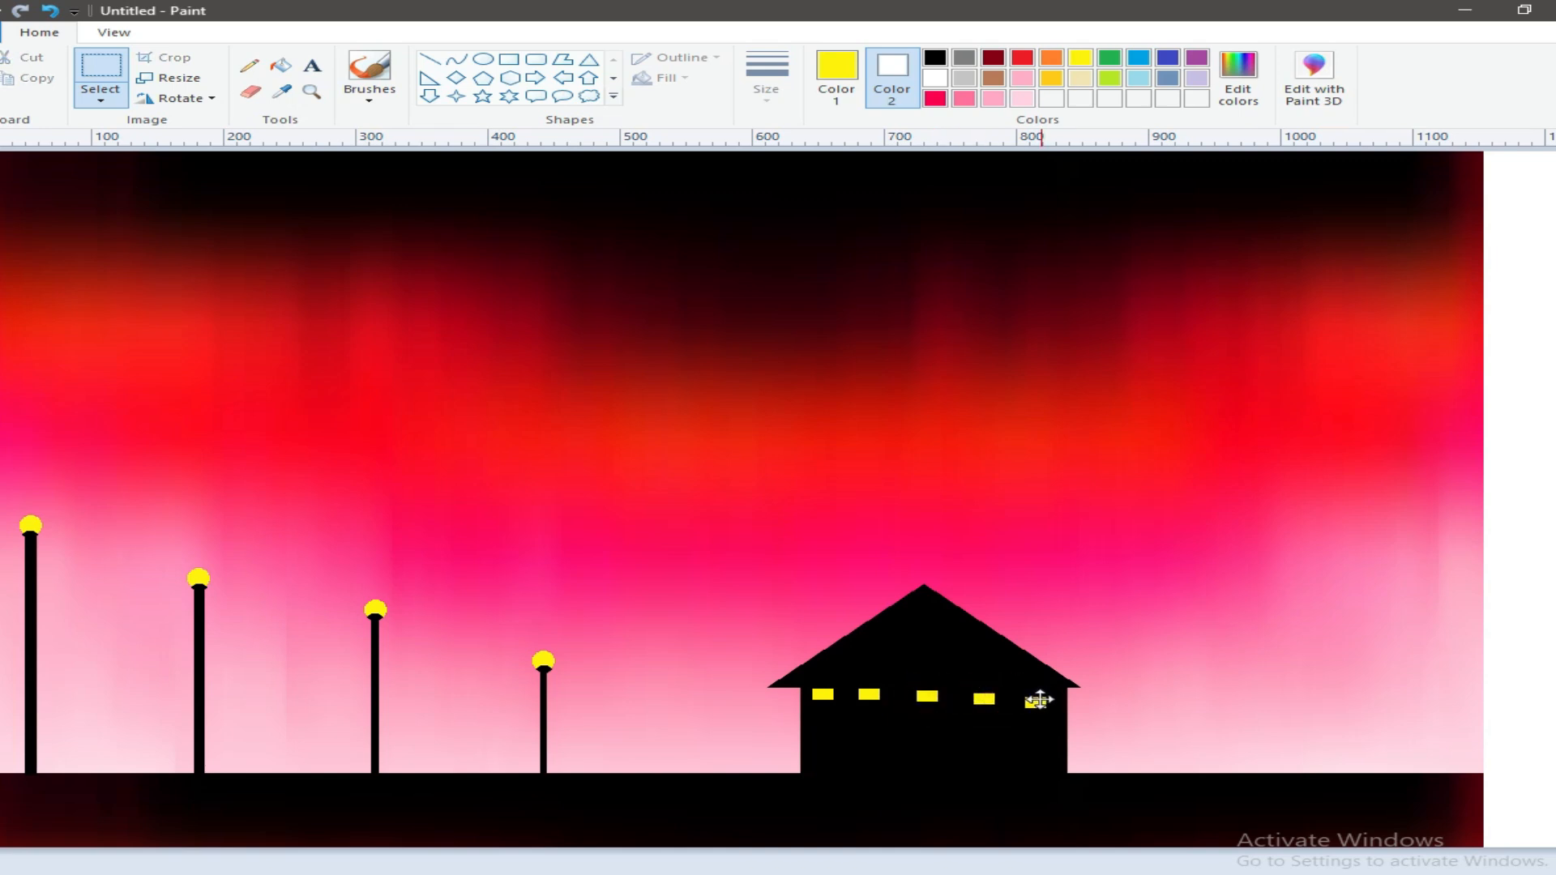
click(1555, 595)
Step: Set both the foreground and background colours to black
click(937, 57)
click(936, 58)
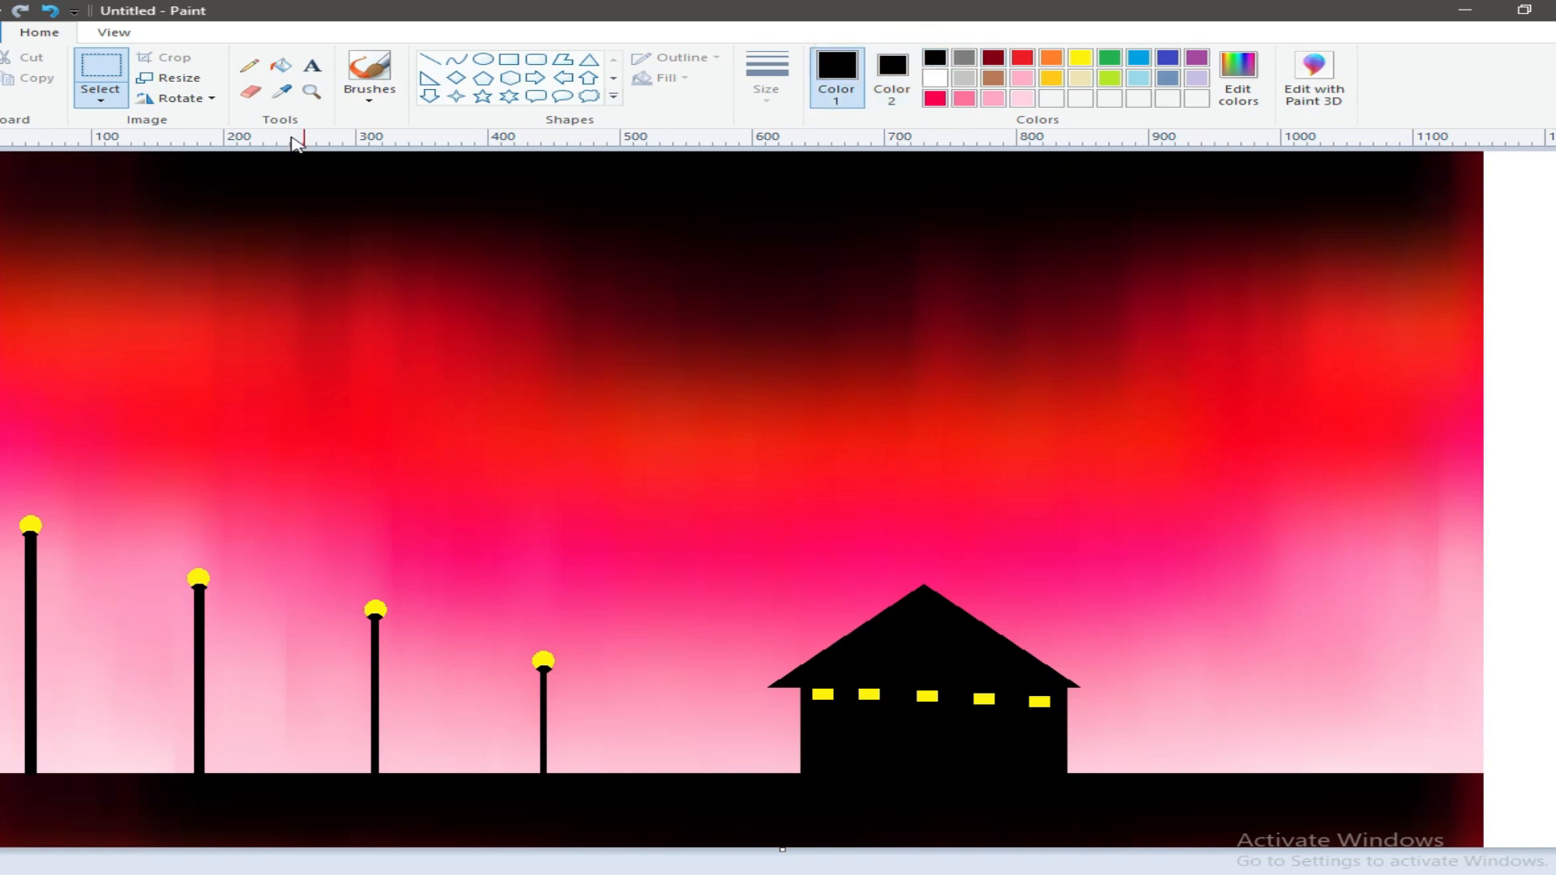
click(370, 89)
click(802, 106)
click(766, 81)
click(826, 243)
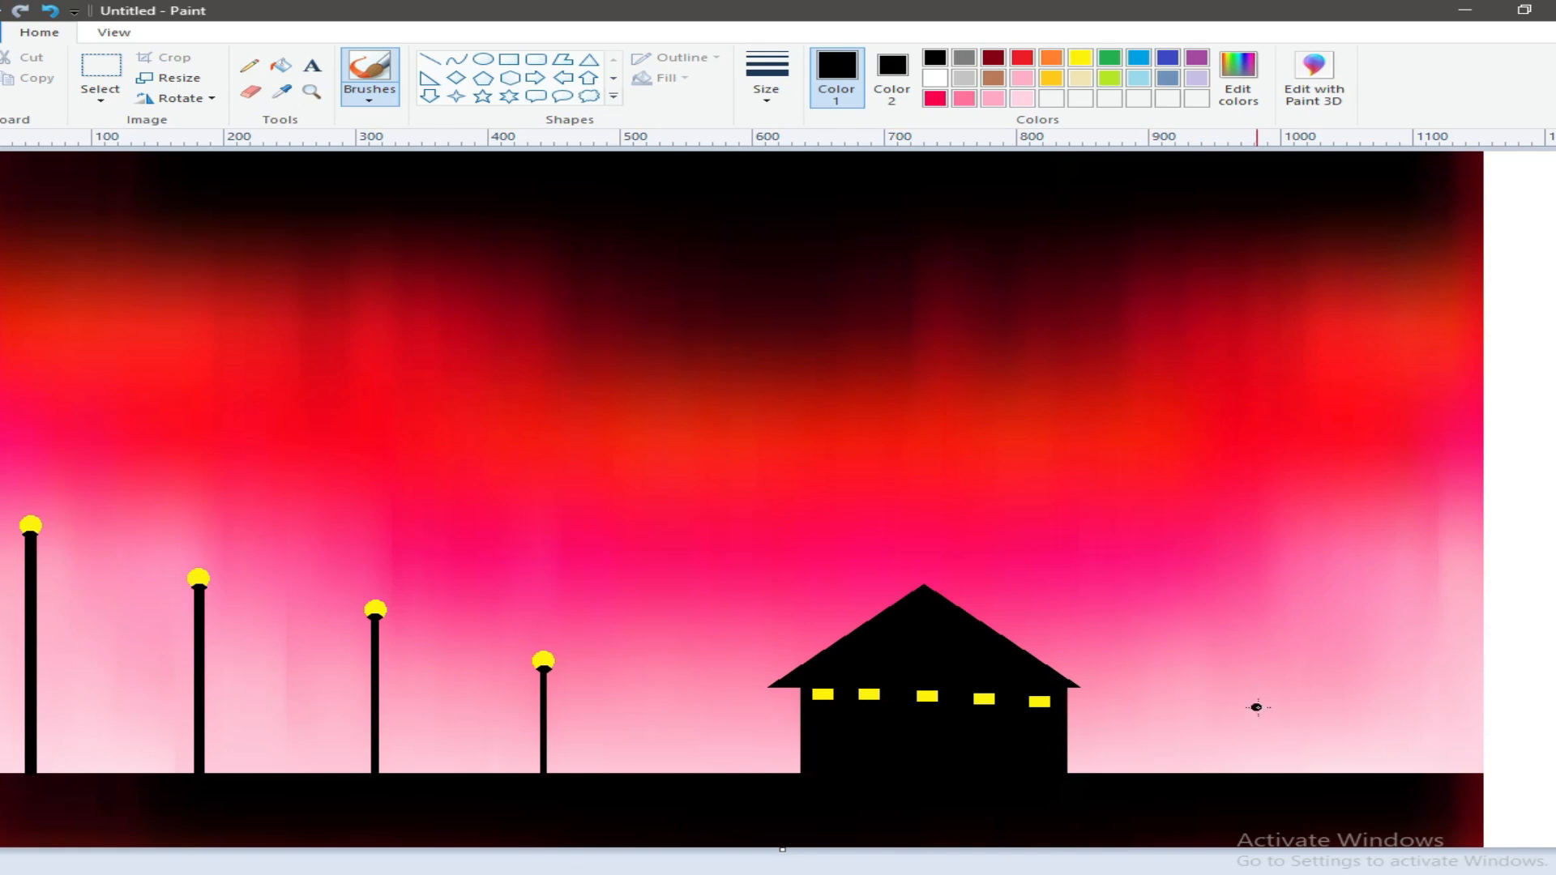
Step: Draw two thin solid black rectangles as lamp posts to the right of the house, the farther one taller
click(509, 59)
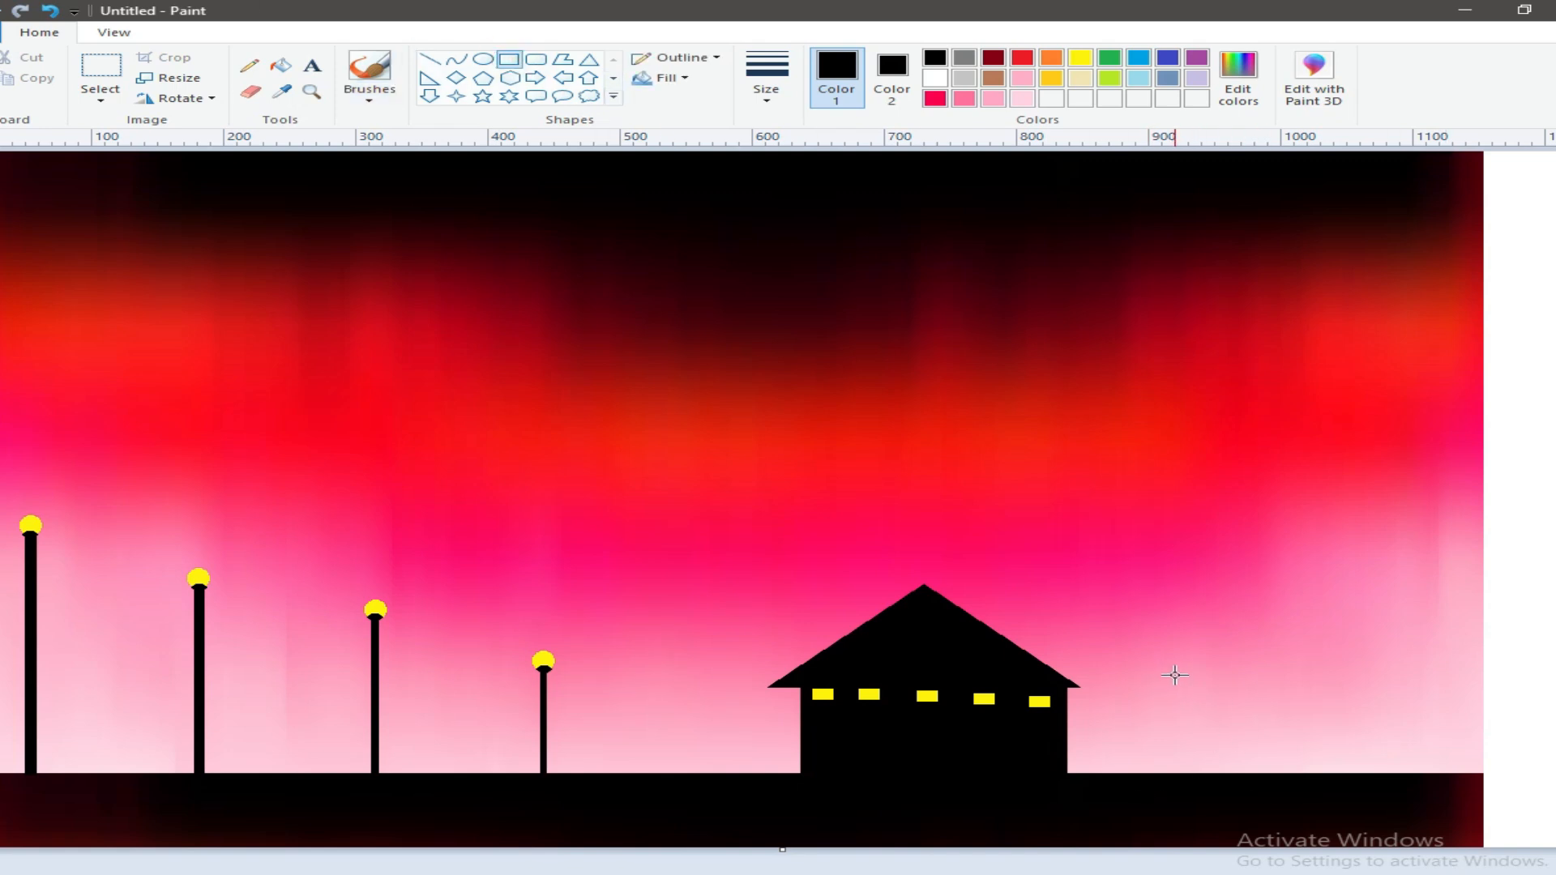
drag(1225, 712, 1231, 777)
click(1552, 661)
drag(1404, 609, 1410, 776)
click(1492, 700)
Step: Add a small solid yellow oval lamp on top of each of the two posts right of the house
click(1082, 69)
click(483, 59)
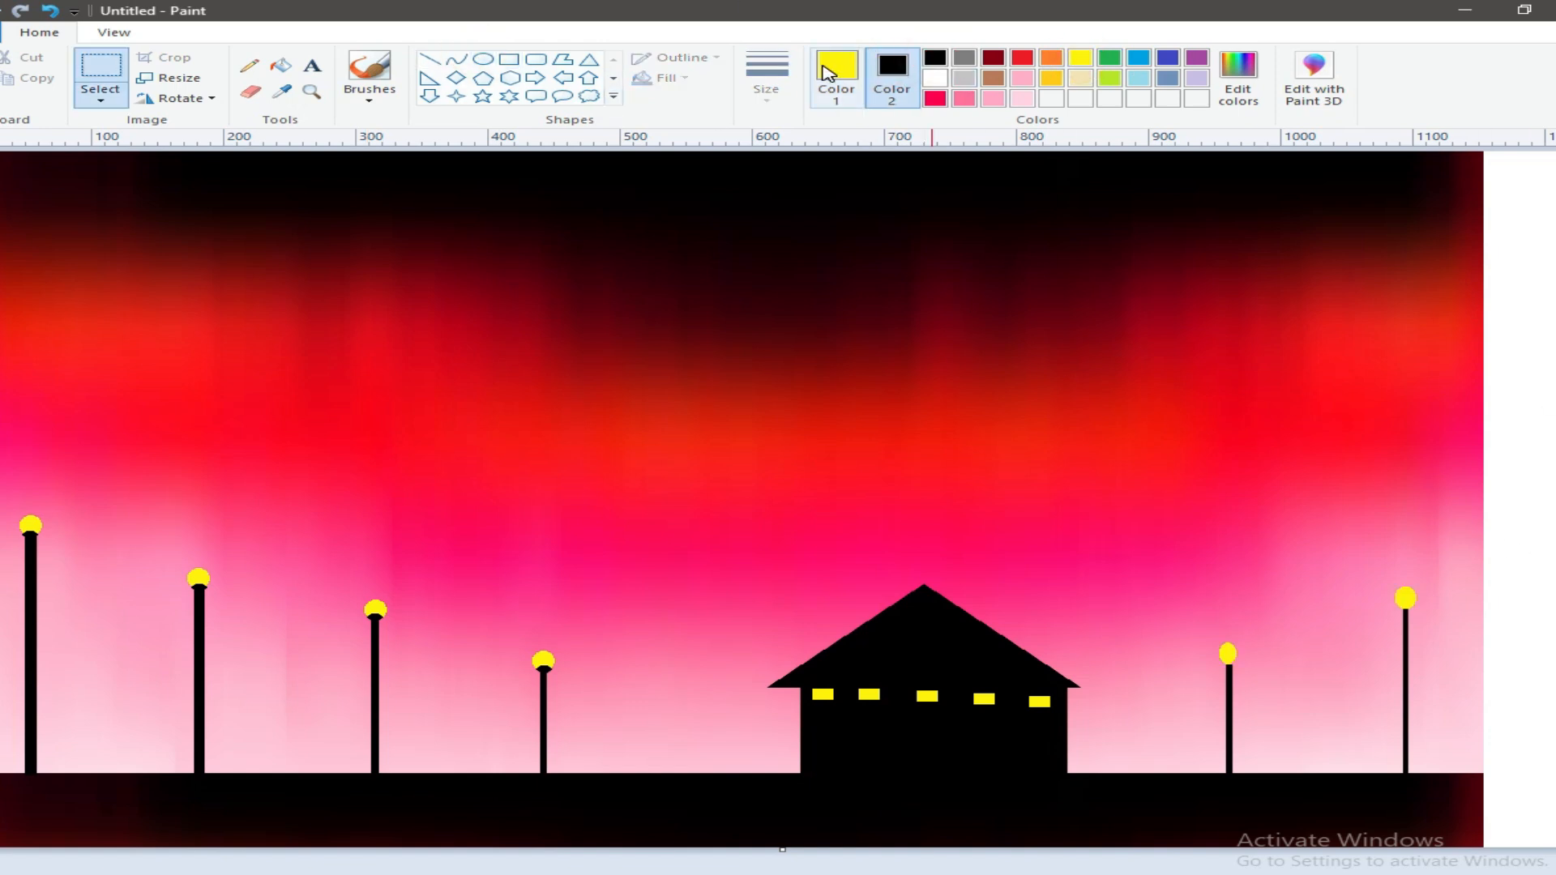
click(824, 68)
Step: Draw a tiny solid black ellipse in the white margin and set the background colour to white
click(935, 62)
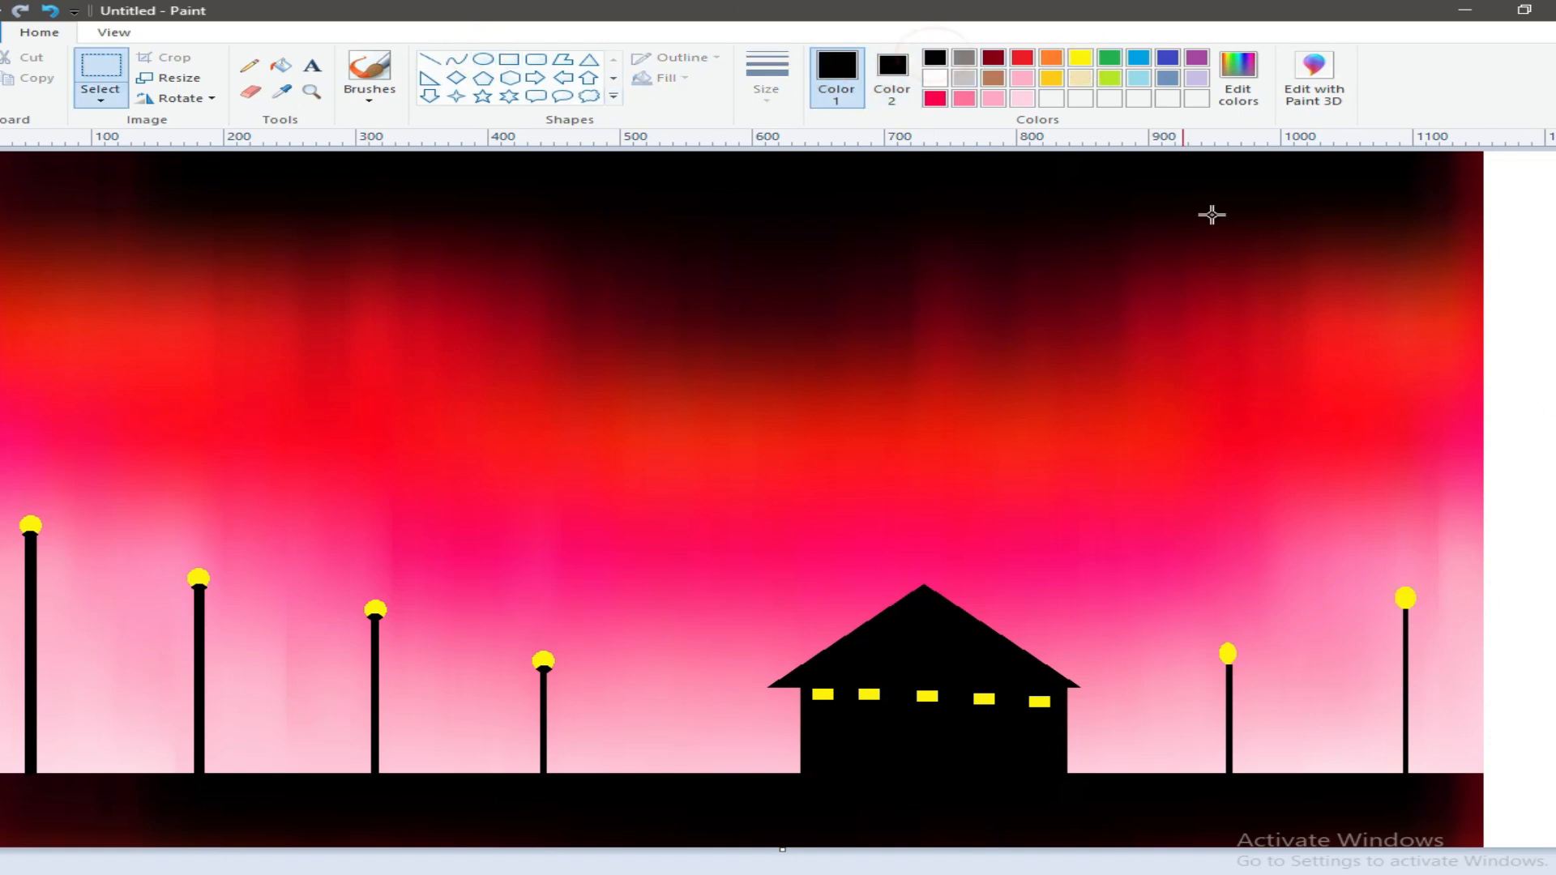
click(483, 60)
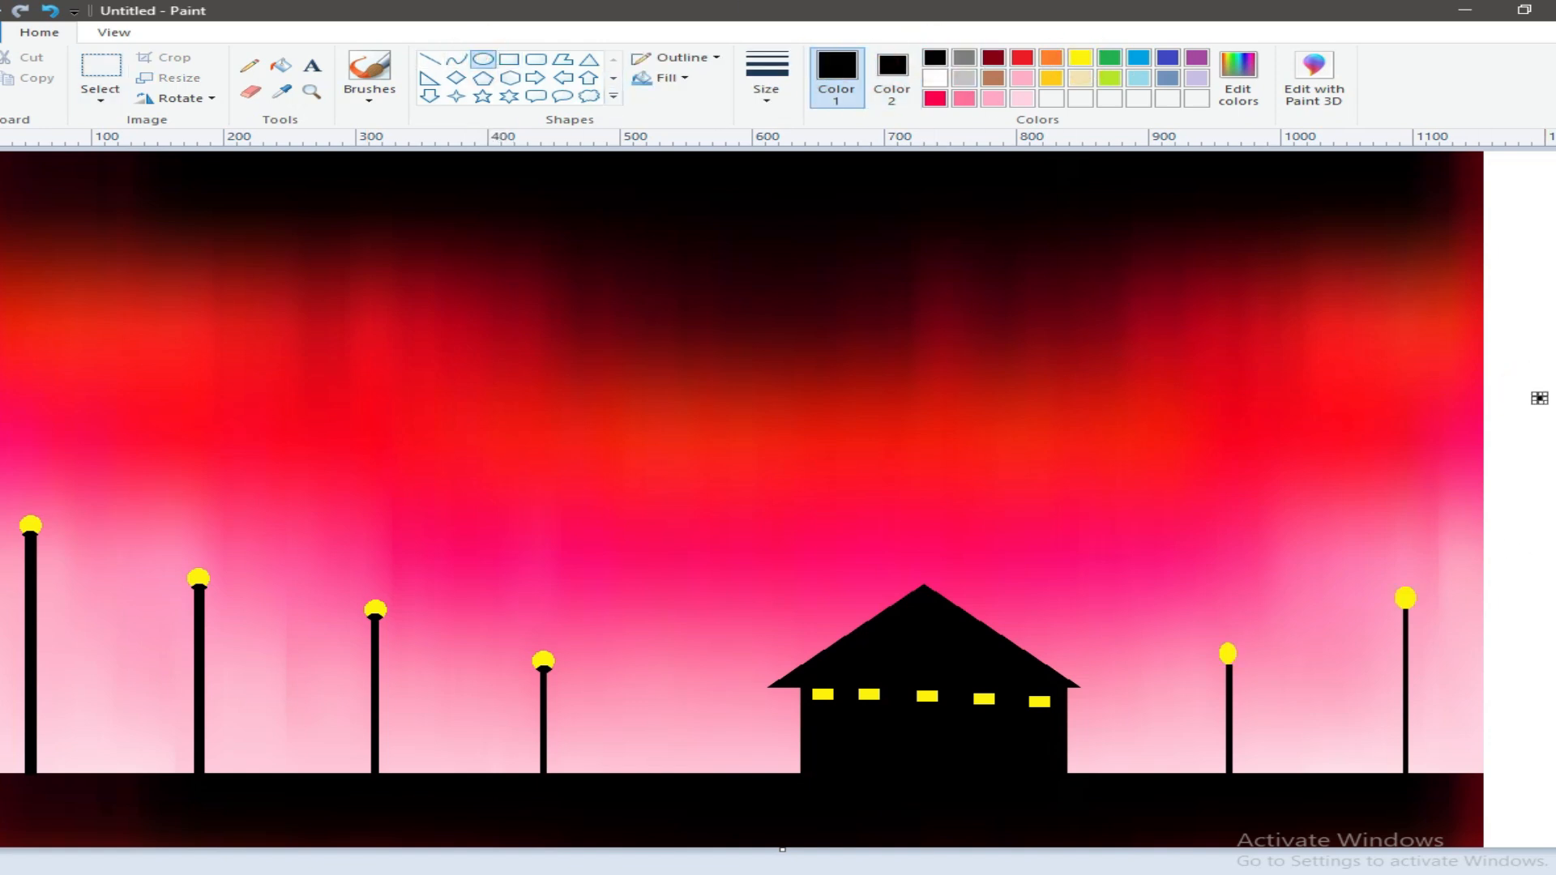
click(891, 73)
click(935, 78)
Step: Stamp the tiny black ellipse just under the yellow lamps of both posts right of the house, using transparent selection
click(100, 91)
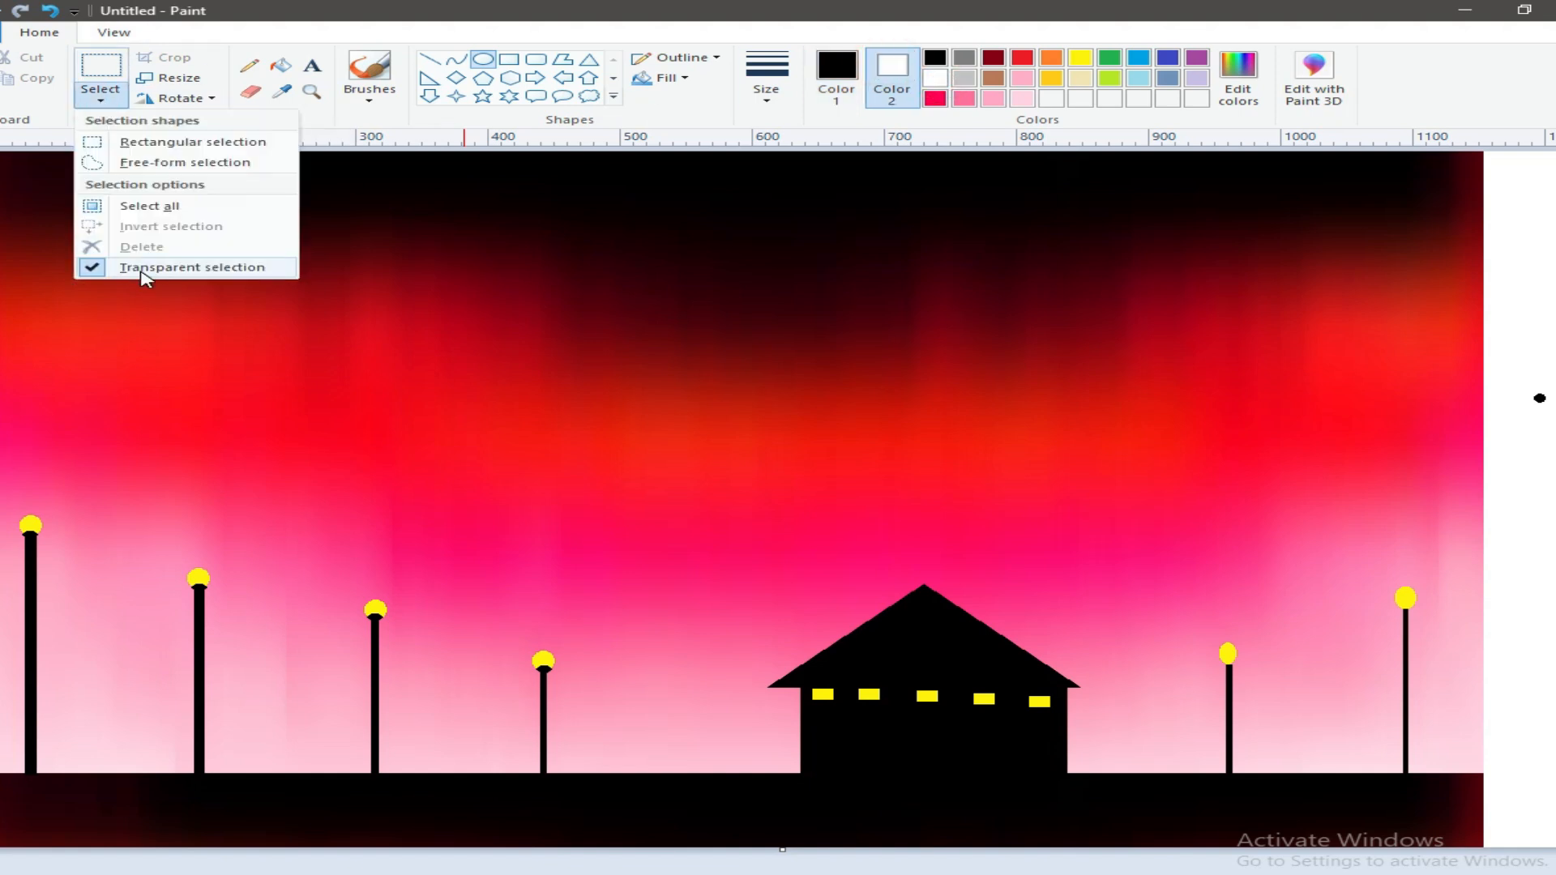
click(119, 164)
mouse_move(1527, 386)
mouse_down()
mouse_move(1536, 399)
mouse_move(1230, 648)
mouse_move(1228, 668)
mouse_move(1310, 647)
mouse_up()
click(99, 96)
click(138, 274)
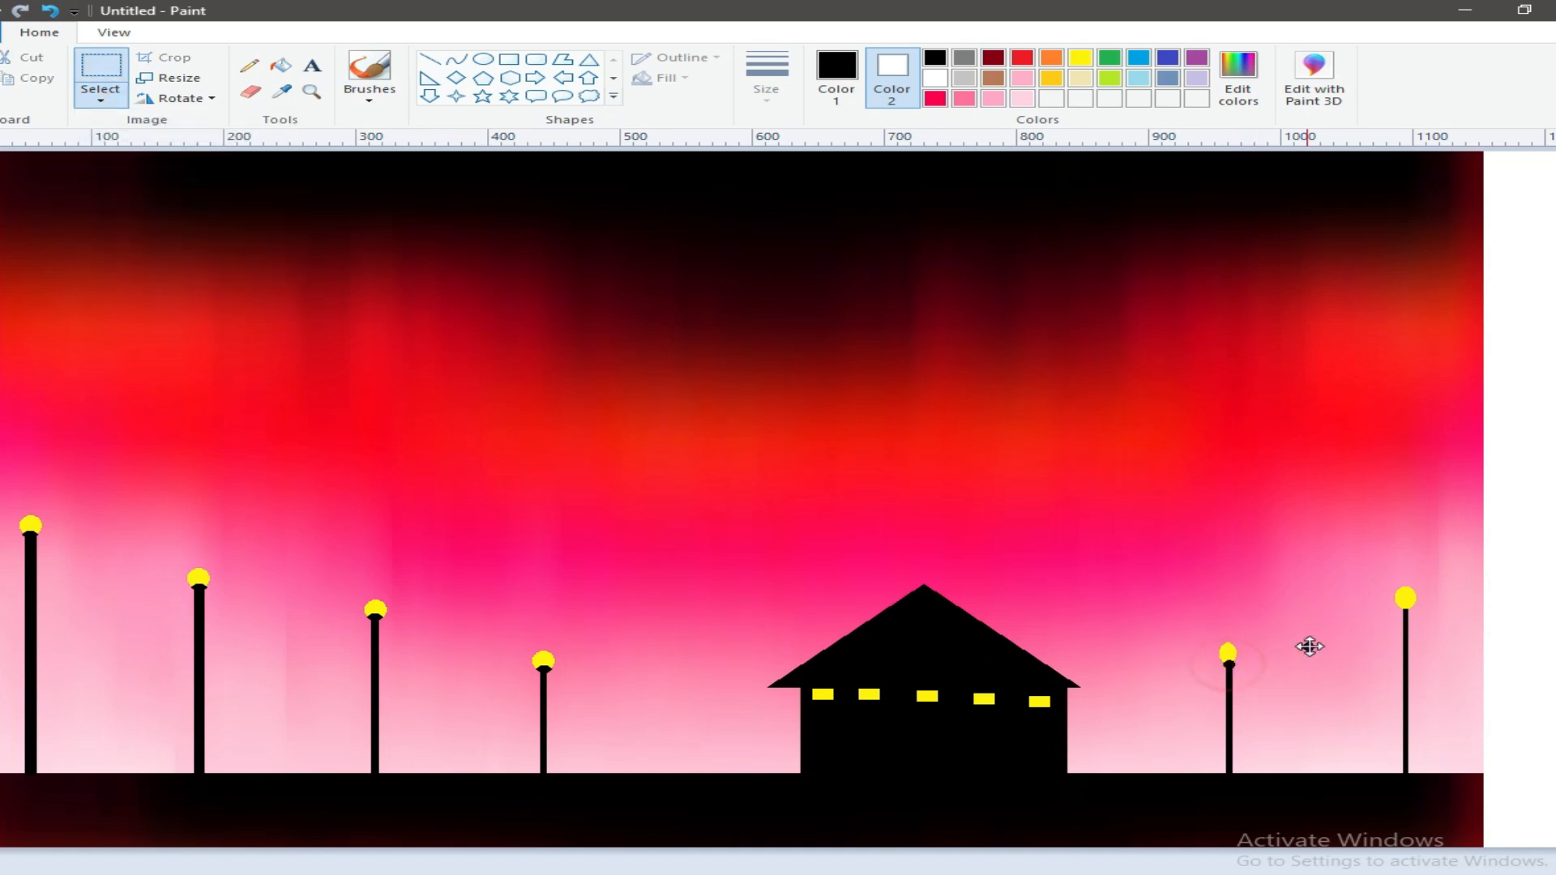
drag(1404, 608, 1406, 610)
click(1547, 579)
Step: Draw another solid black triangle and move it over the house roof
click(589, 59)
click(934, 57)
mouse_move(919, 590)
mouse_down()
mouse_move(938, 632)
mouse_move(1168, 683)
mouse_up()
drag(1066, 658, 945, 657)
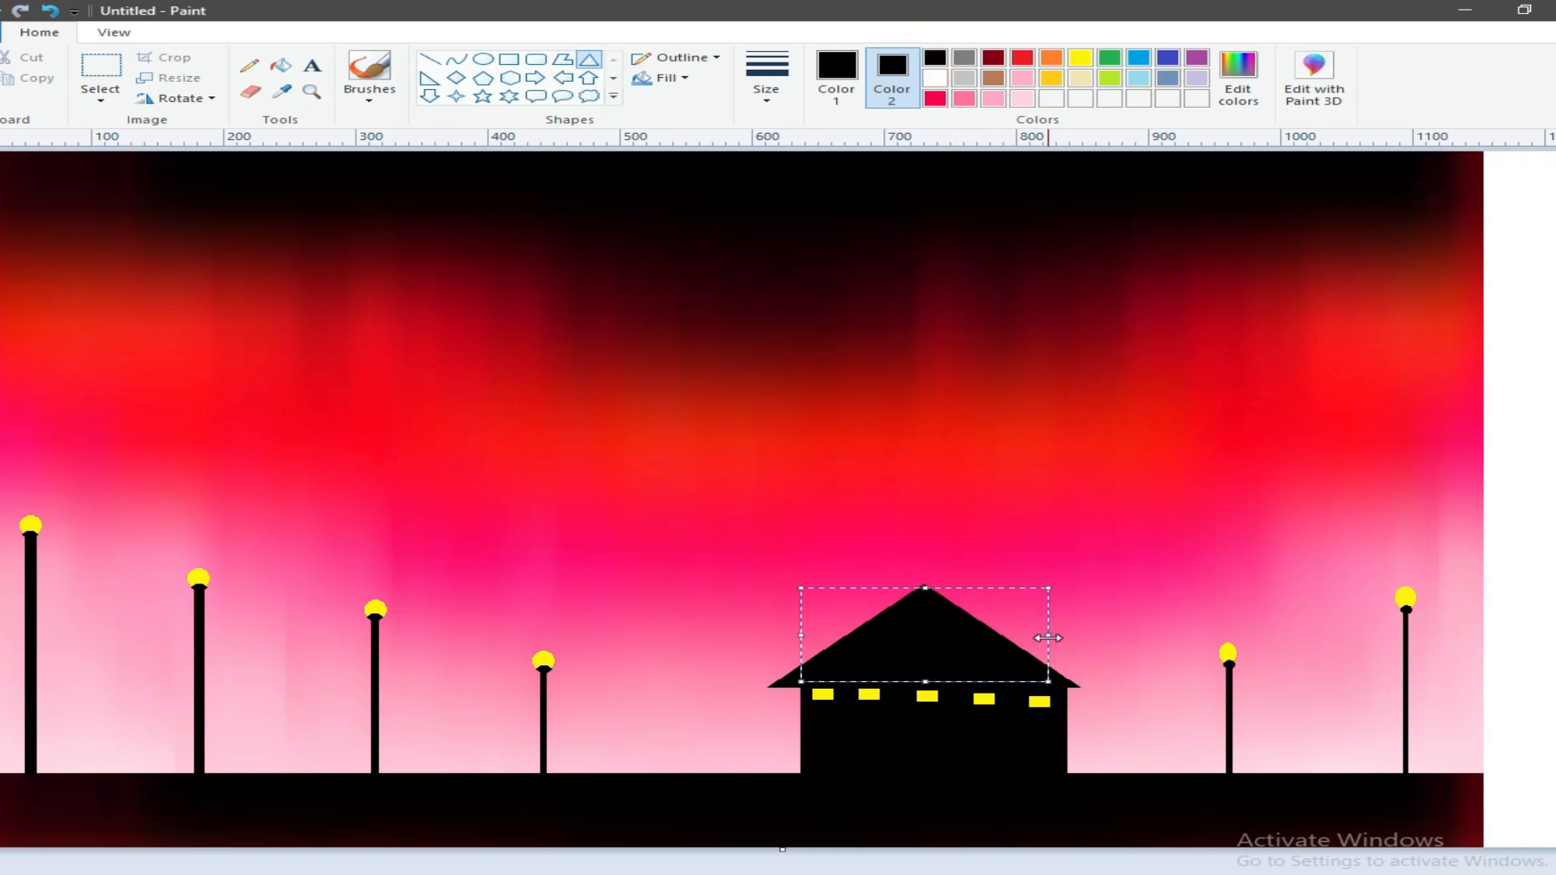
Step: Stretch and reposition the triangle so it forms a slightly wider roof with overhanging eaves on both sides
drag(1048, 638, 1087, 637)
drag(949, 683, 949, 685)
drag(1089, 638, 1098, 638)
drag(967, 656, 955, 657)
drag(1083, 638, 1127, 637)
drag(978, 653, 957, 653)
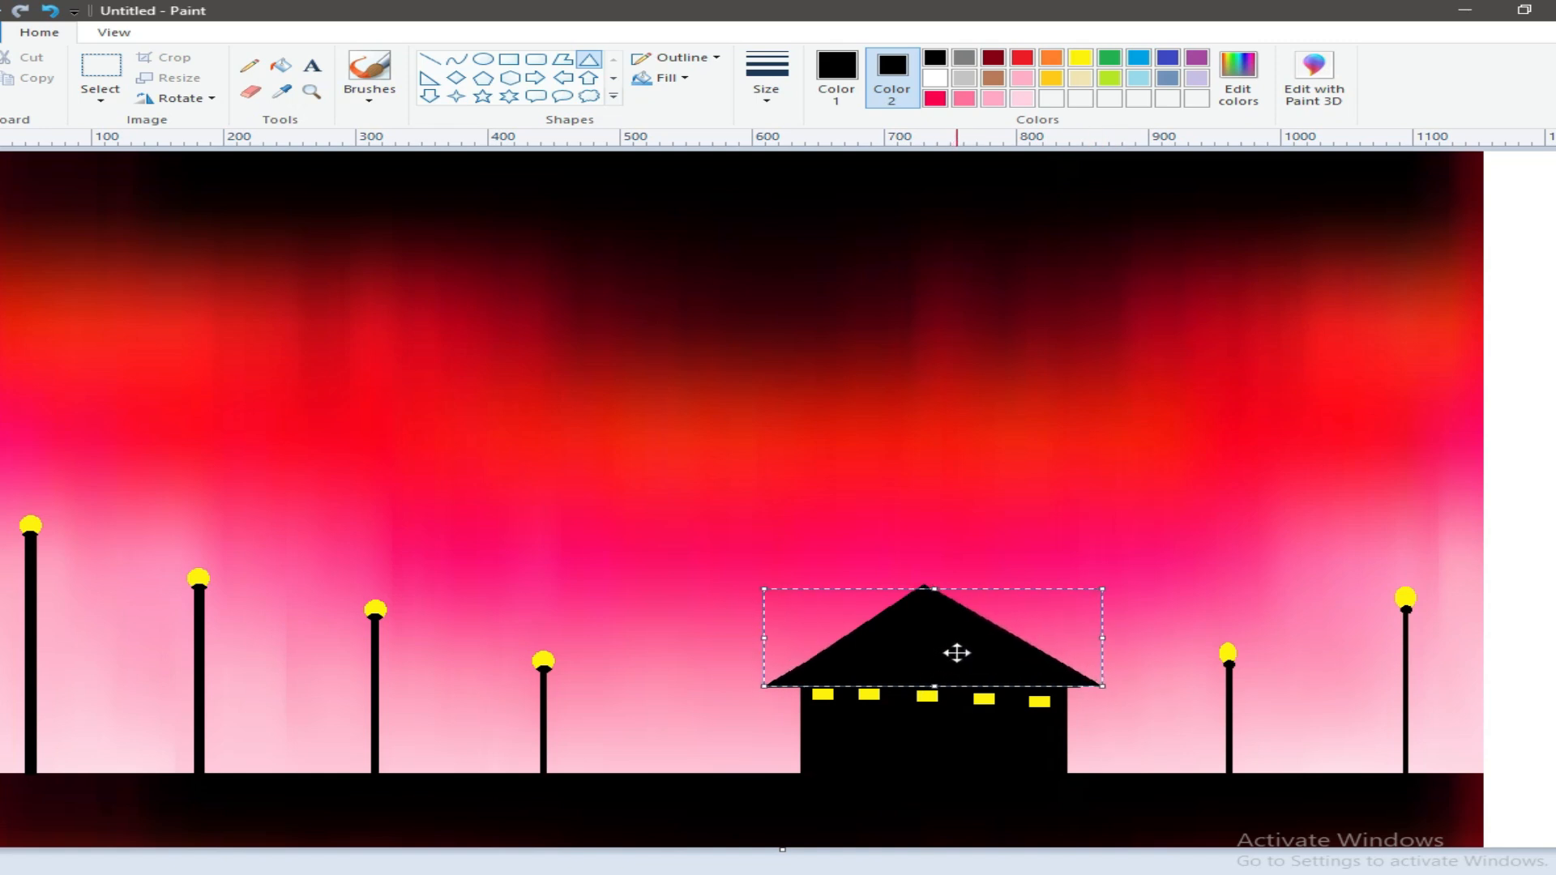
drag(1098, 638, 1087, 635)
click(955, 643)
click(1549, 538)
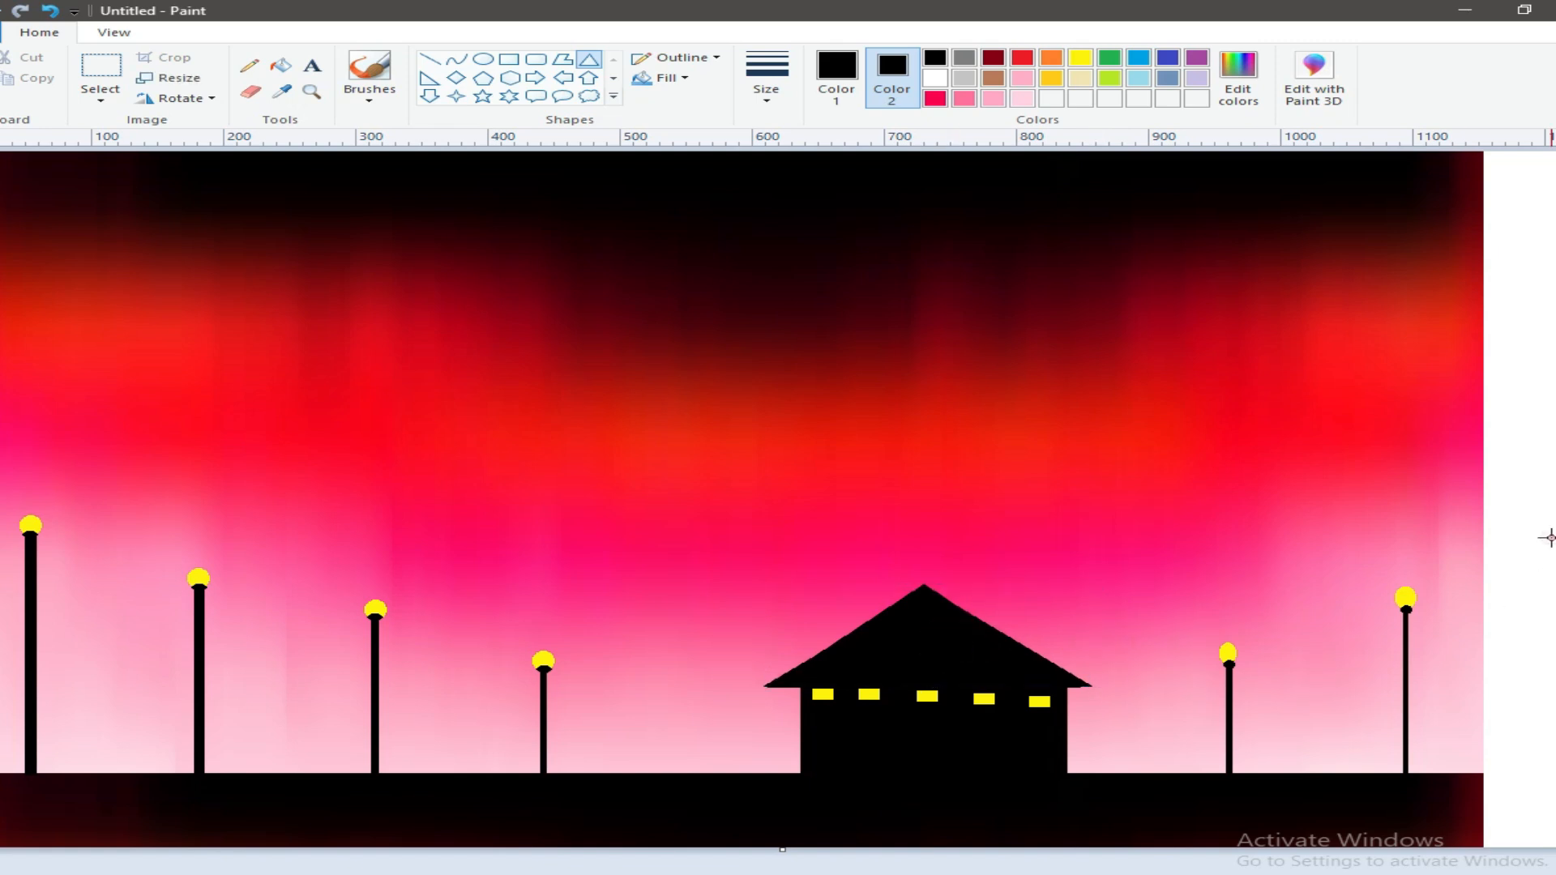
Step: Try to dot tiny stars across the upper-left part of the sky with the Pencil tool
click(250, 65)
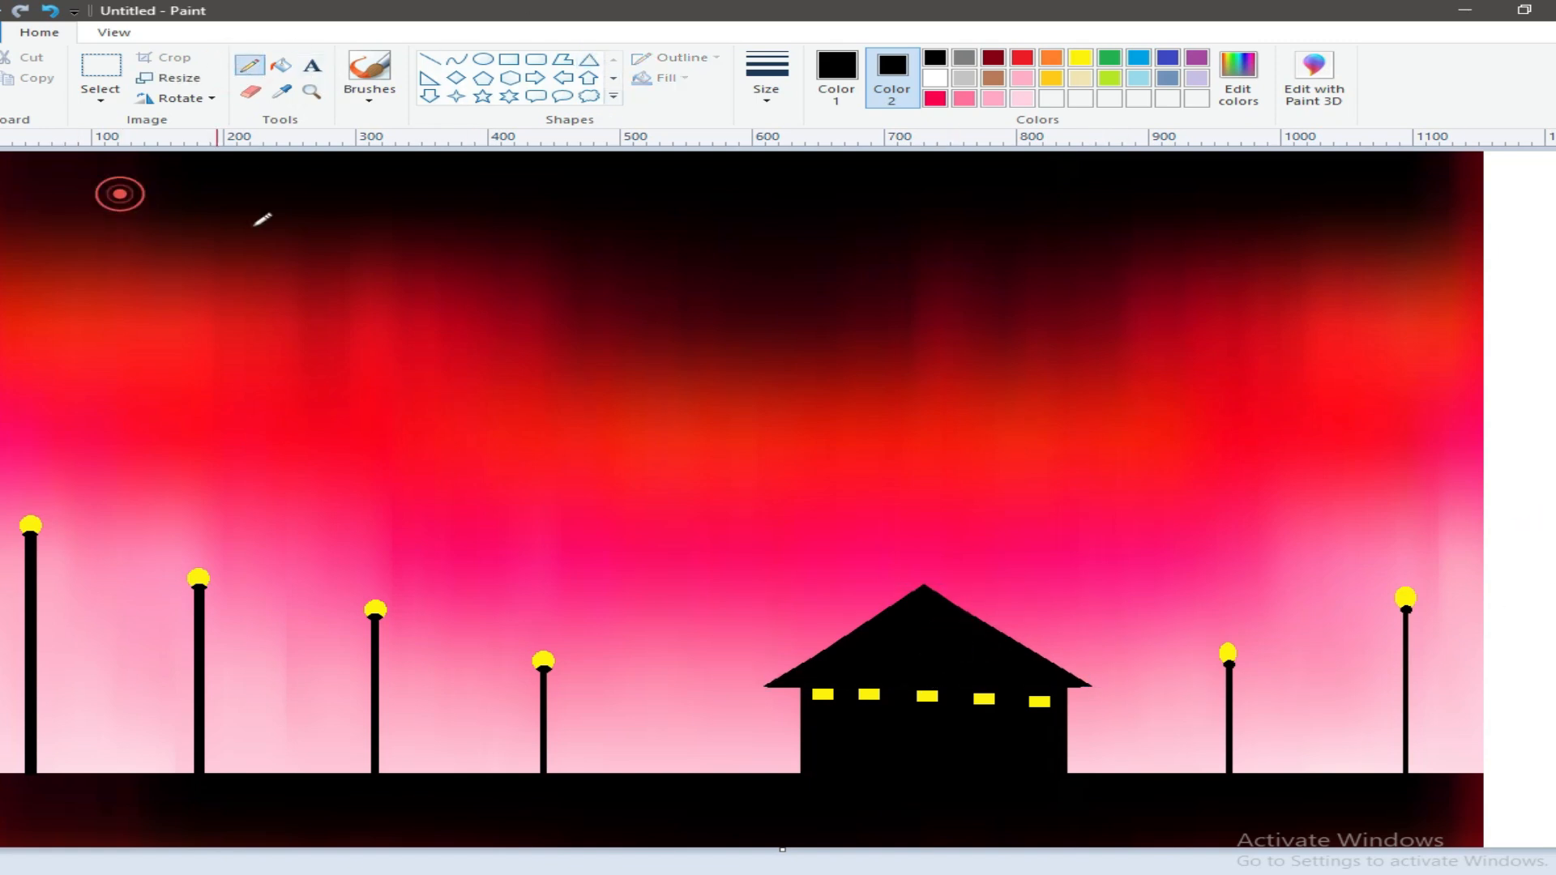
click(934, 77)
click(79, 275)
click(130, 318)
click(344, 283)
click(421, 250)
click(936, 59)
click(264, 351)
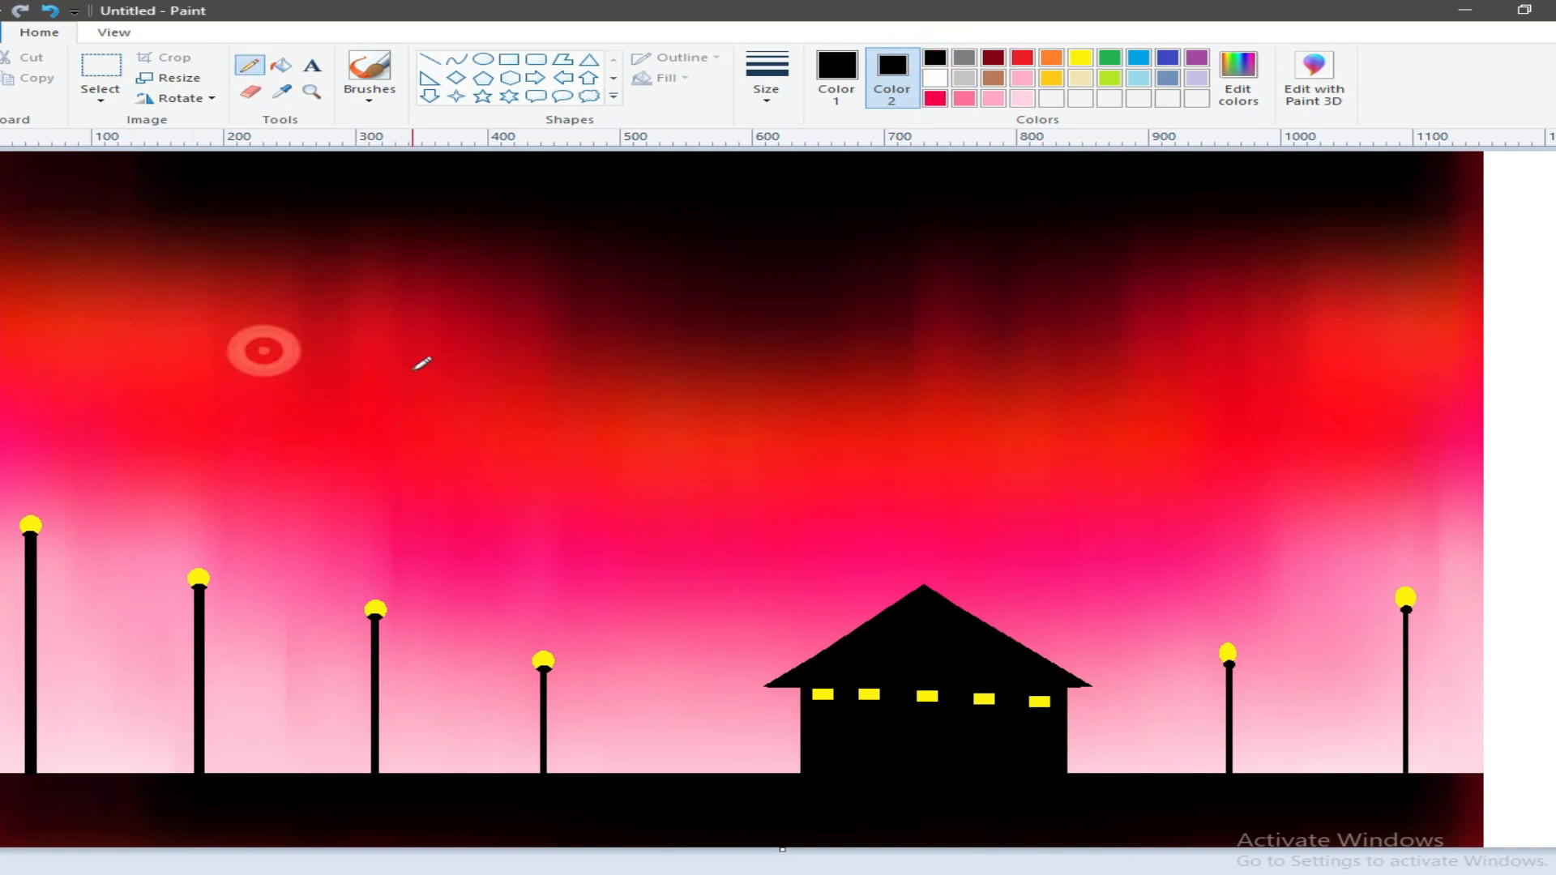
Step: Set both colours to white and dot tiny Pencil stars all over the sky, densest in the dark upper part
click(934, 76)
click(834, 71)
click(933, 79)
click(298, 310)
click(349, 314)
click(444, 305)
click(435, 254)
click(128, 215)
click(204, 281)
click(738, 210)
click(690, 177)
click(317, 183)
click(245, 205)
click(453, 170)
click(638, 224)
click(875, 256)
click(740, 276)
click(1287, 188)
click(1391, 165)
click(1379, 209)
click(1175, 201)
click(953, 226)
click(1082, 264)
click(1051, 233)
click(1026, 176)
click(1115, 376)
click(1290, 296)
click(399, 425)
click(82, 354)
click(126, 315)
click(176, 349)
click(291, 376)
click(537, 394)
click(683, 422)
click(797, 436)
click(944, 439)
click(1075, 411)
click(956, 322)
click(1039, 280)
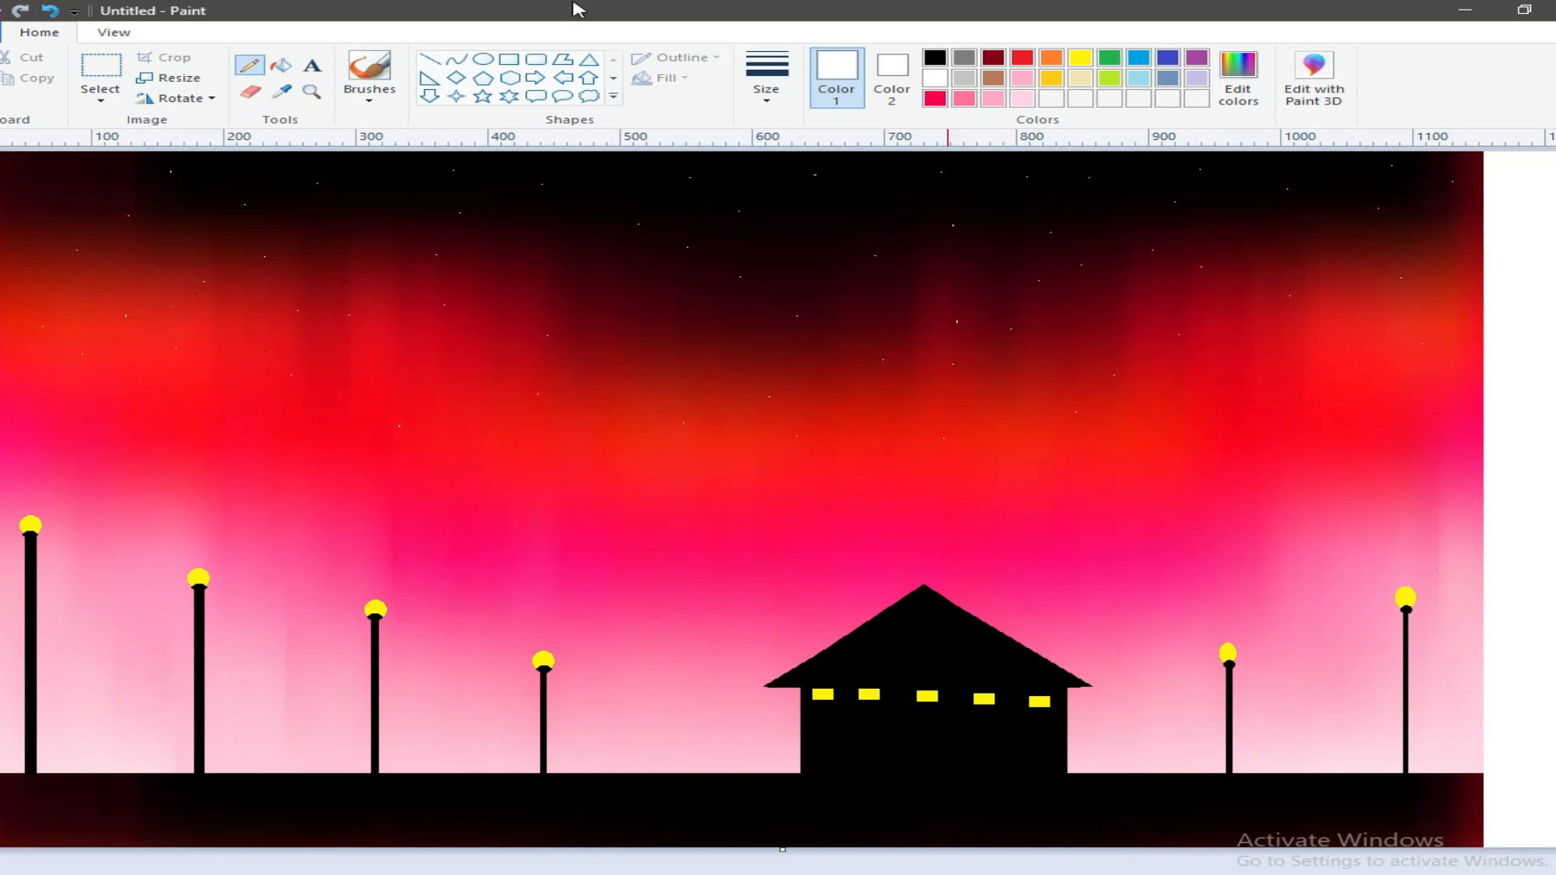
click(310, 475)
click(168, 438)
click(135, 399)
click(272, 439)
click(831, 559)
click(1230, 528)
click(1257, 370)
click(880, 527)
click(543, 212)
click(851, 172)
click(1166, 177)
Step: Scatter 13 small solid white five-point stars across the upper half of the sky
click(482, 96)
click(489, 244)
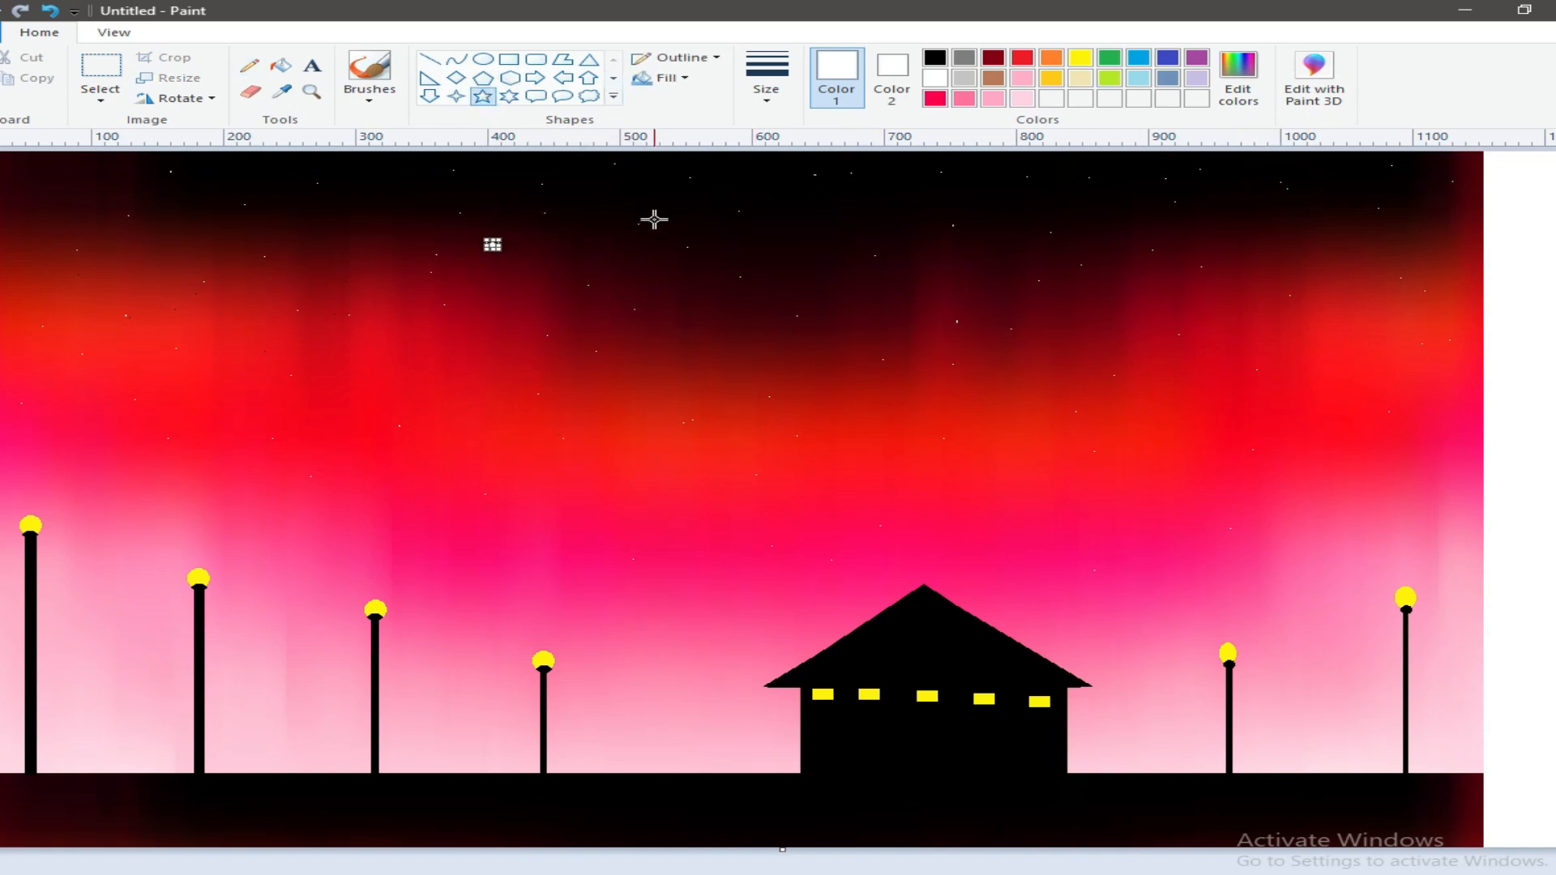
click(640, 183)
click(982, 191)
click(1338, 200)
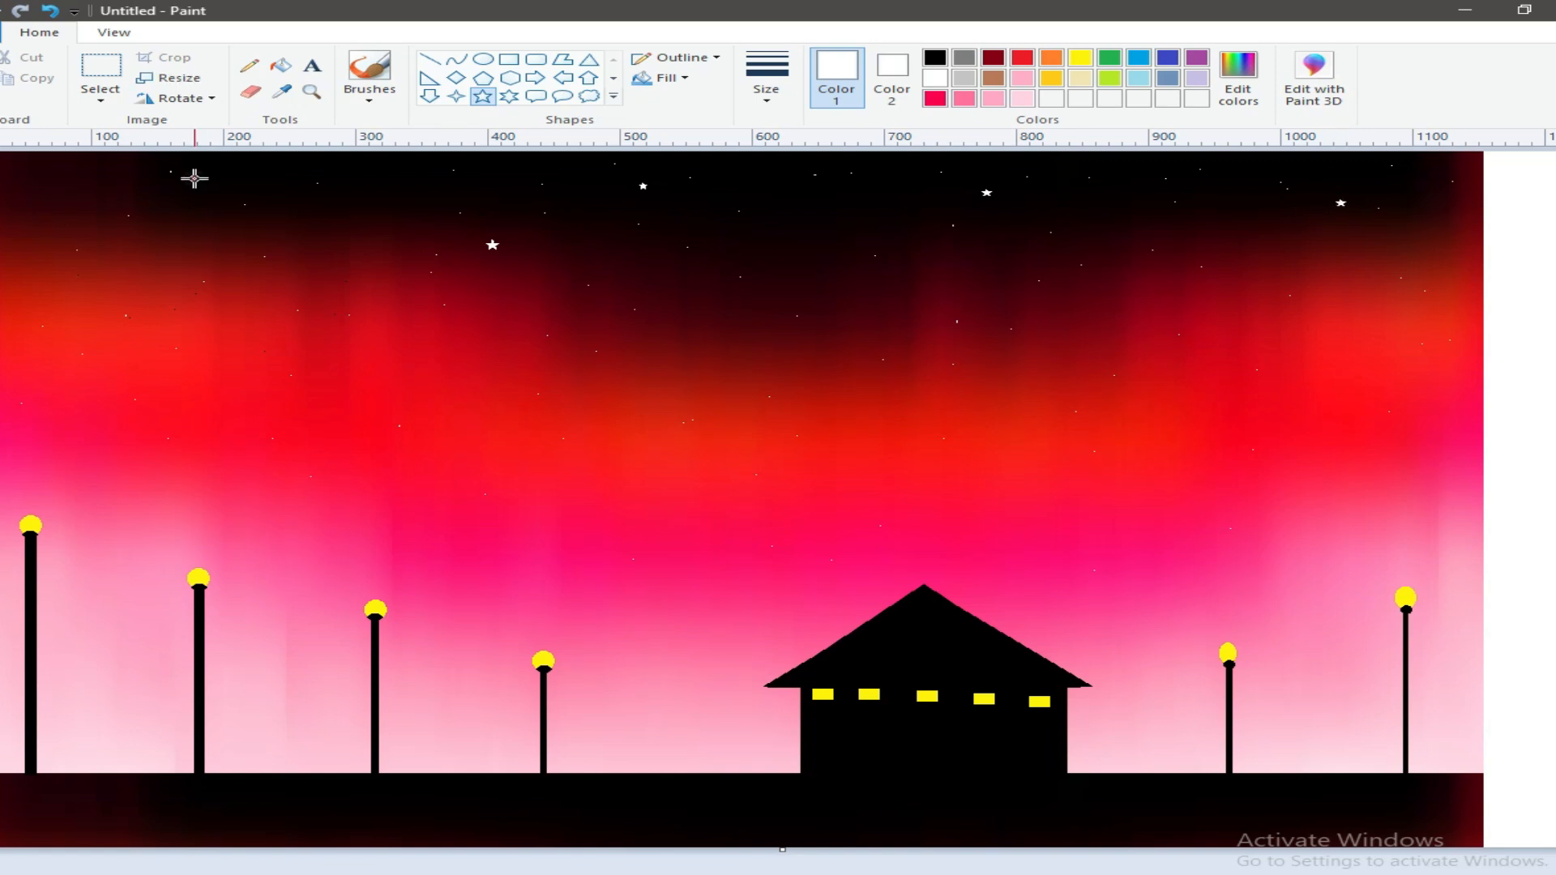
click(892, 256)
click(1212, 235)
click(1435, 238)
click(418, 180)
click(275, 316)
click(731, 332)
click(1311, 351)
click(989, 291)
Step: Draw short solid black rectangles as wider bases at the feet of the two leftmost lamp posts
click(509, 60)
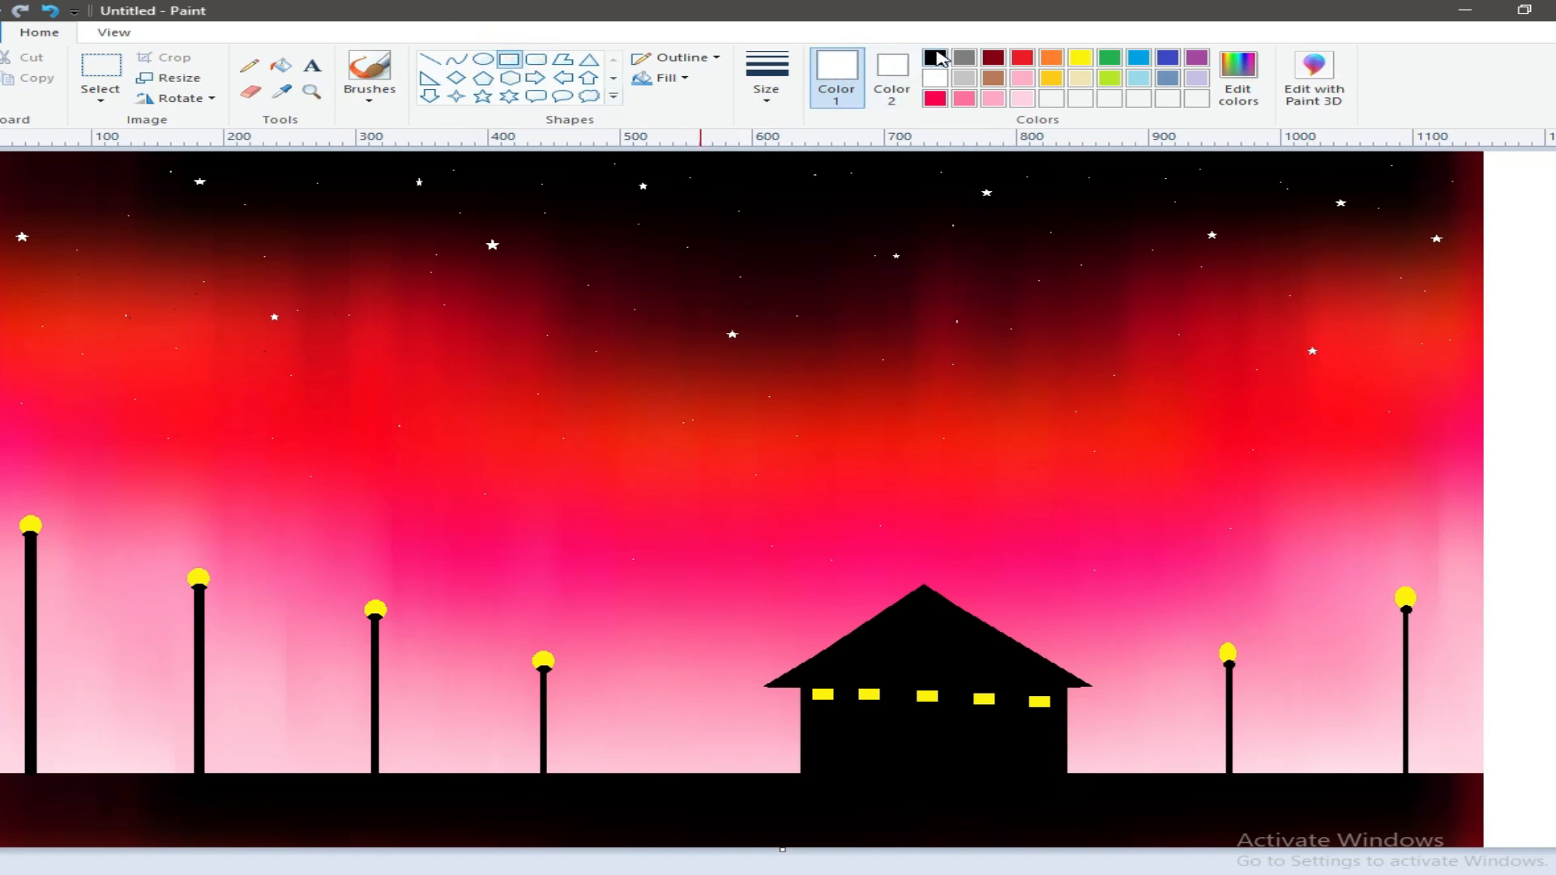
click(935, 57)
click(892, 77)
click(935, 57)
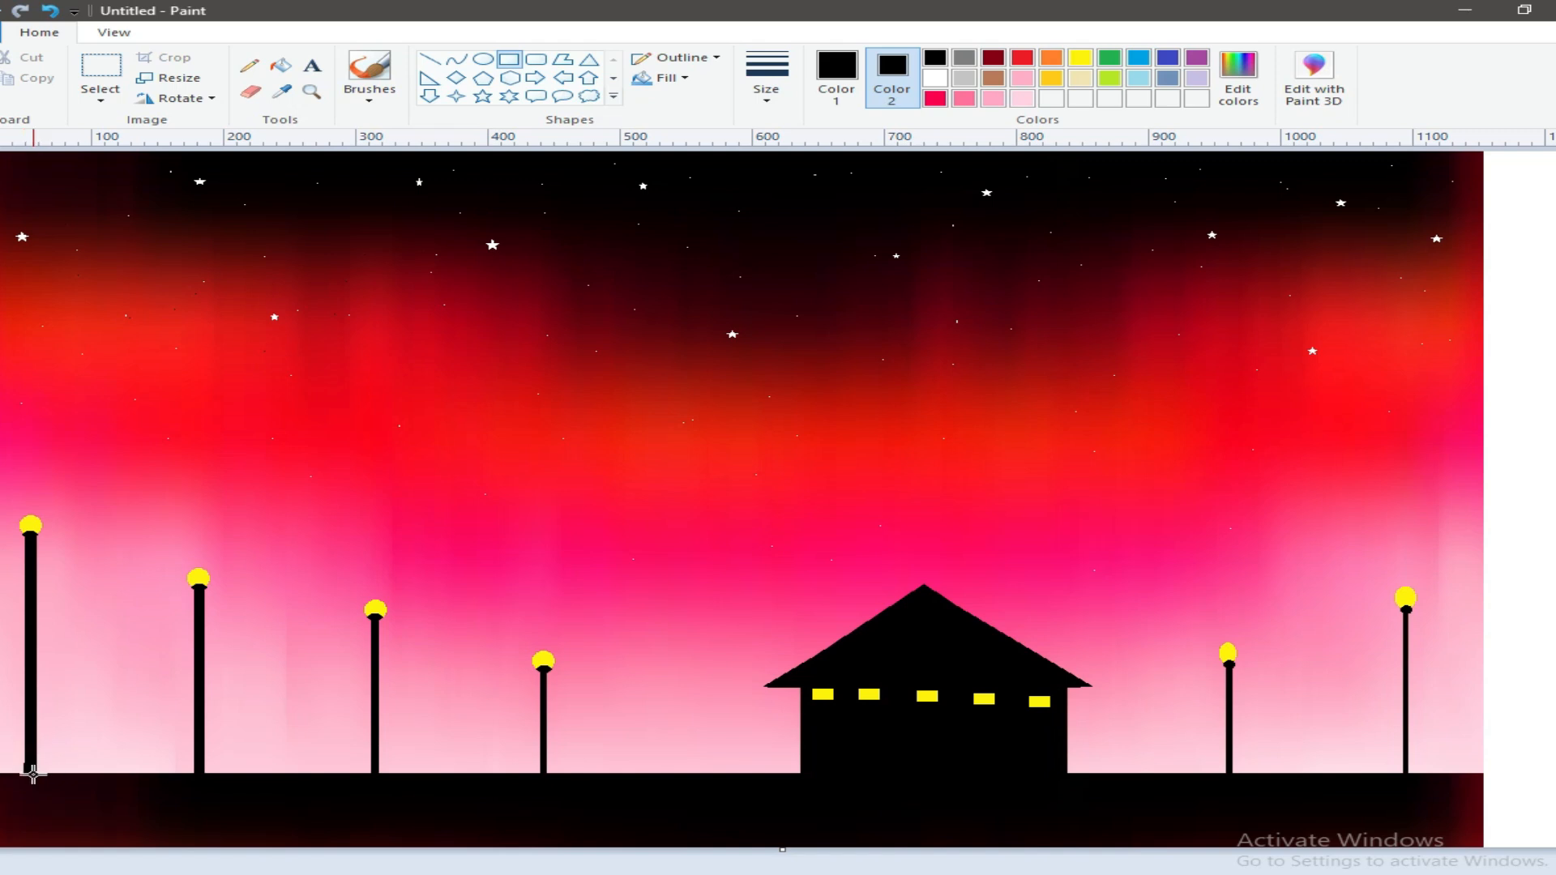
mouse_move(44, 774)
mouse_down()
mouse_move(18, 747)
mouse_move(40, 778)
mouse_up()
click(279, 794)
drag(189, 742, 207, 775)
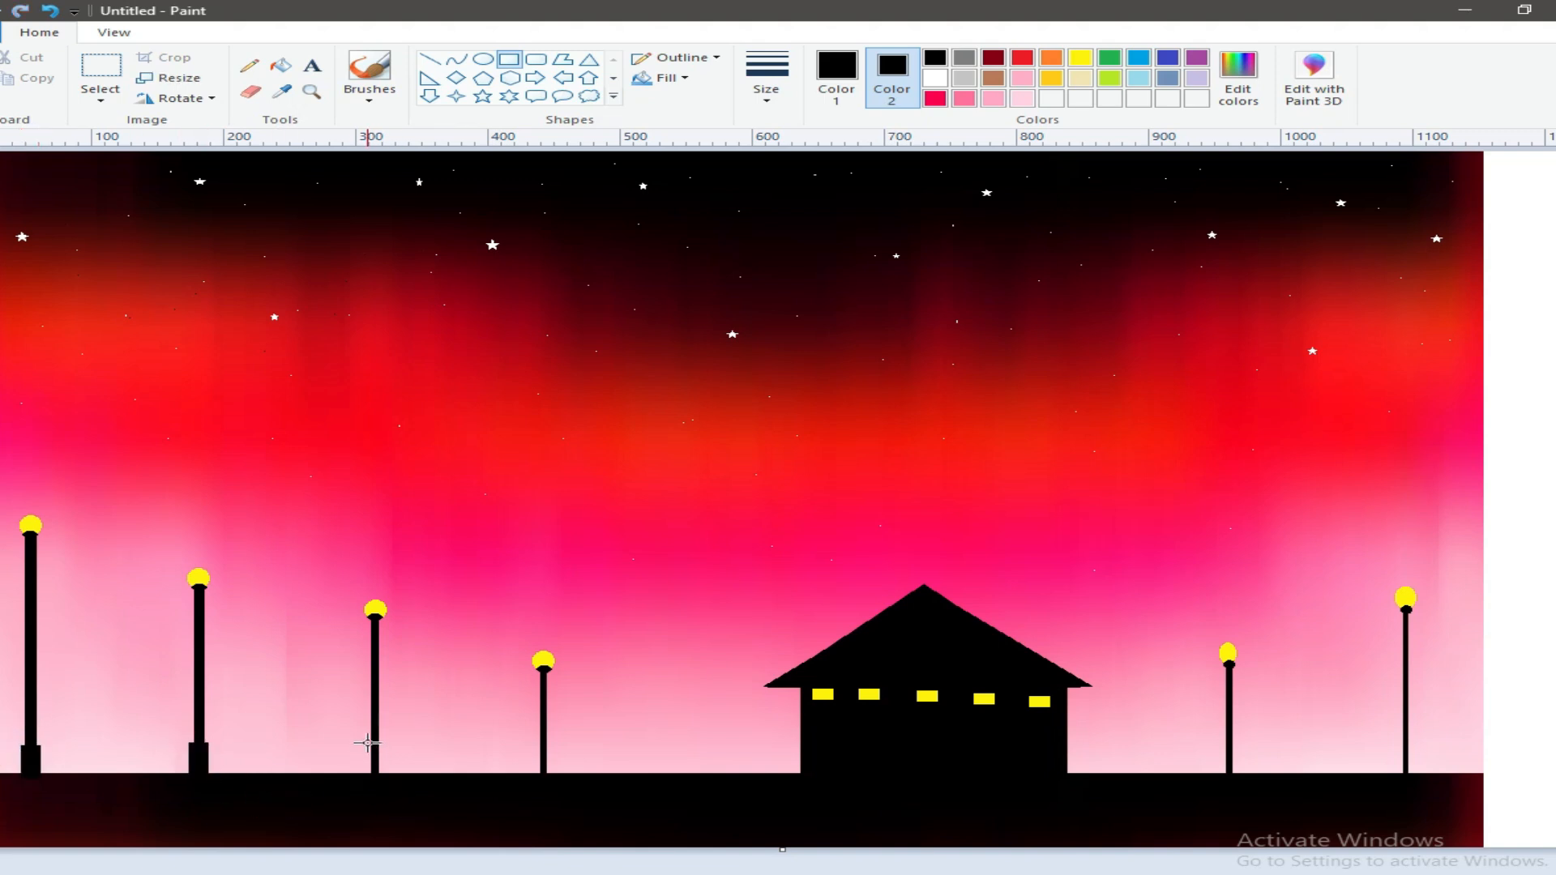
Step: Add smaller black bases to the third and fourth lamp posts and to the post just right of the house
drag(383, 776, 368, 743)
click(53, 10)
key(ctrl+z)
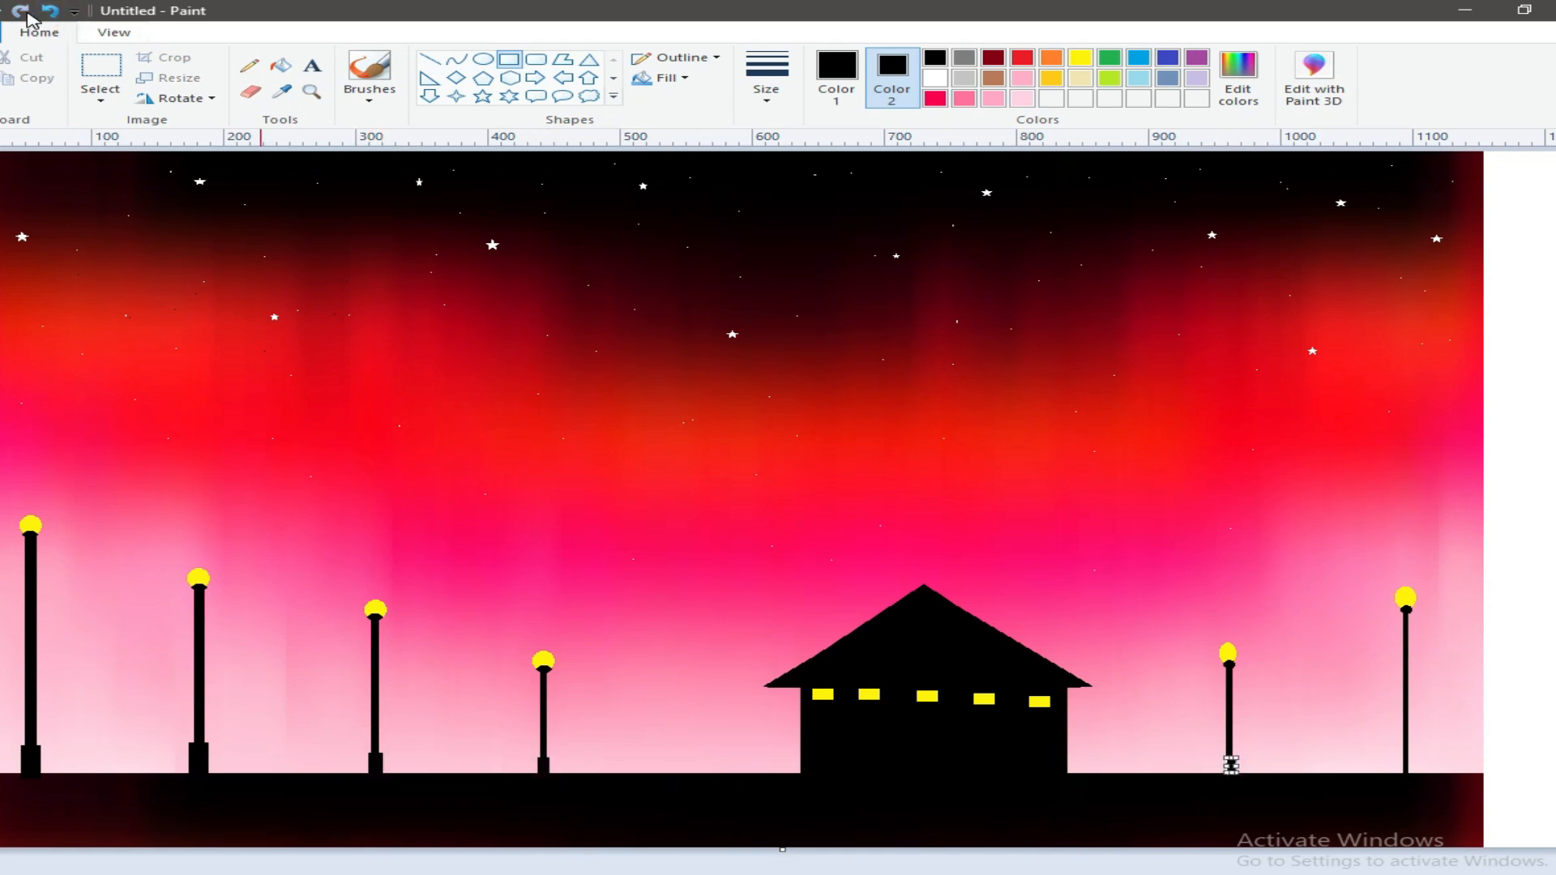
drag(1224, 758, 1235, 773)
click(1442, 795)
click(1237, 827)
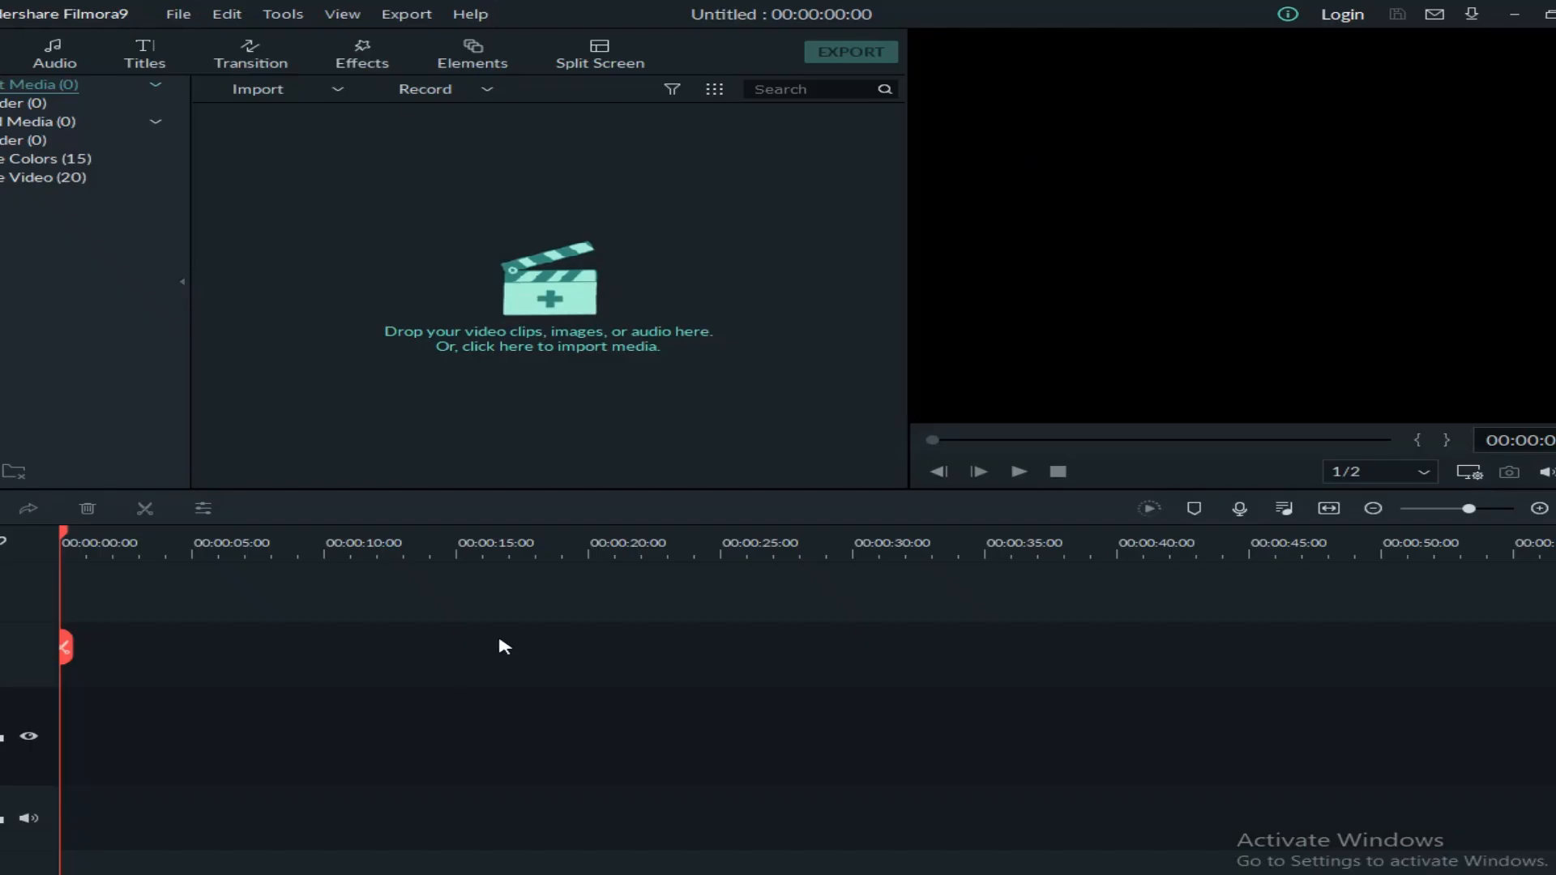